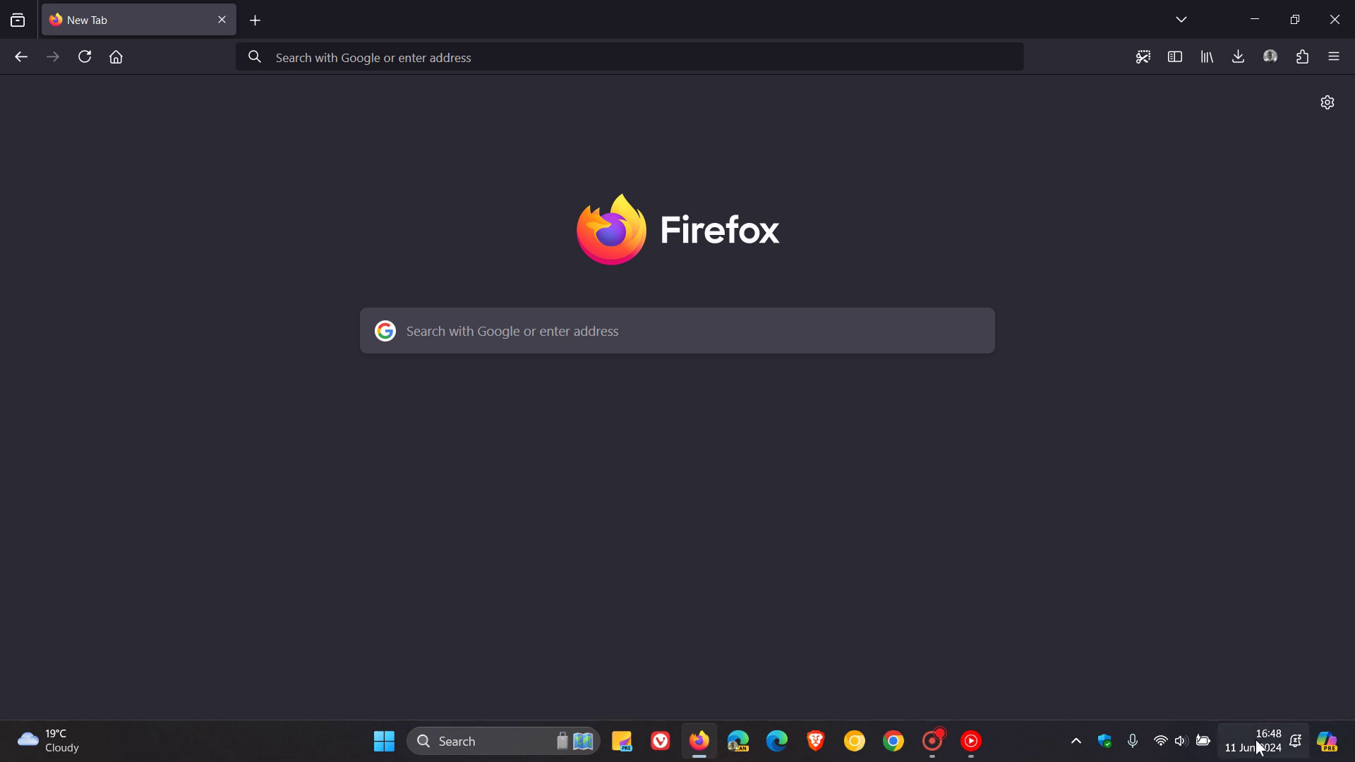
Check the Firefox version in the About Mozilla Firefox window via Help, then close it.
mouse_move(1256, 741)
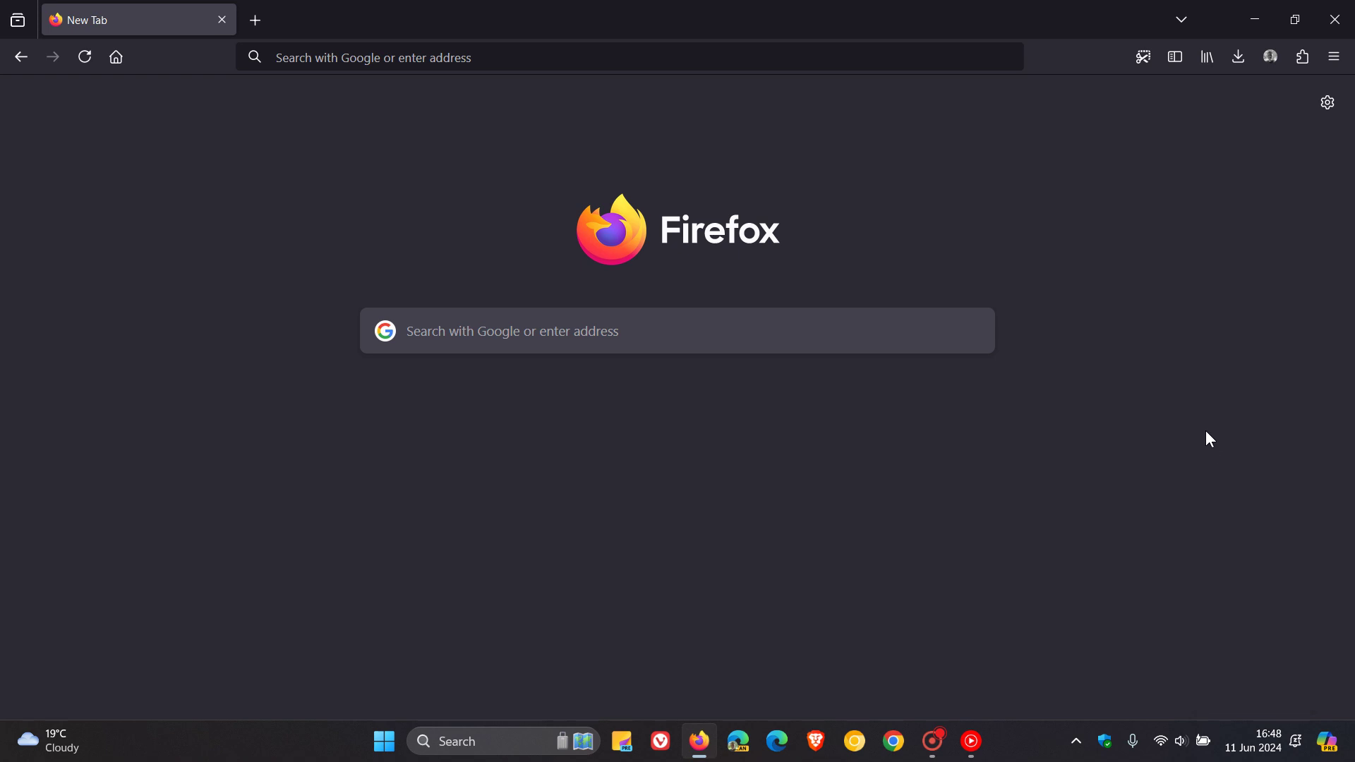
click(1336, 58)
click(1188, 574)
click(1197, 298)
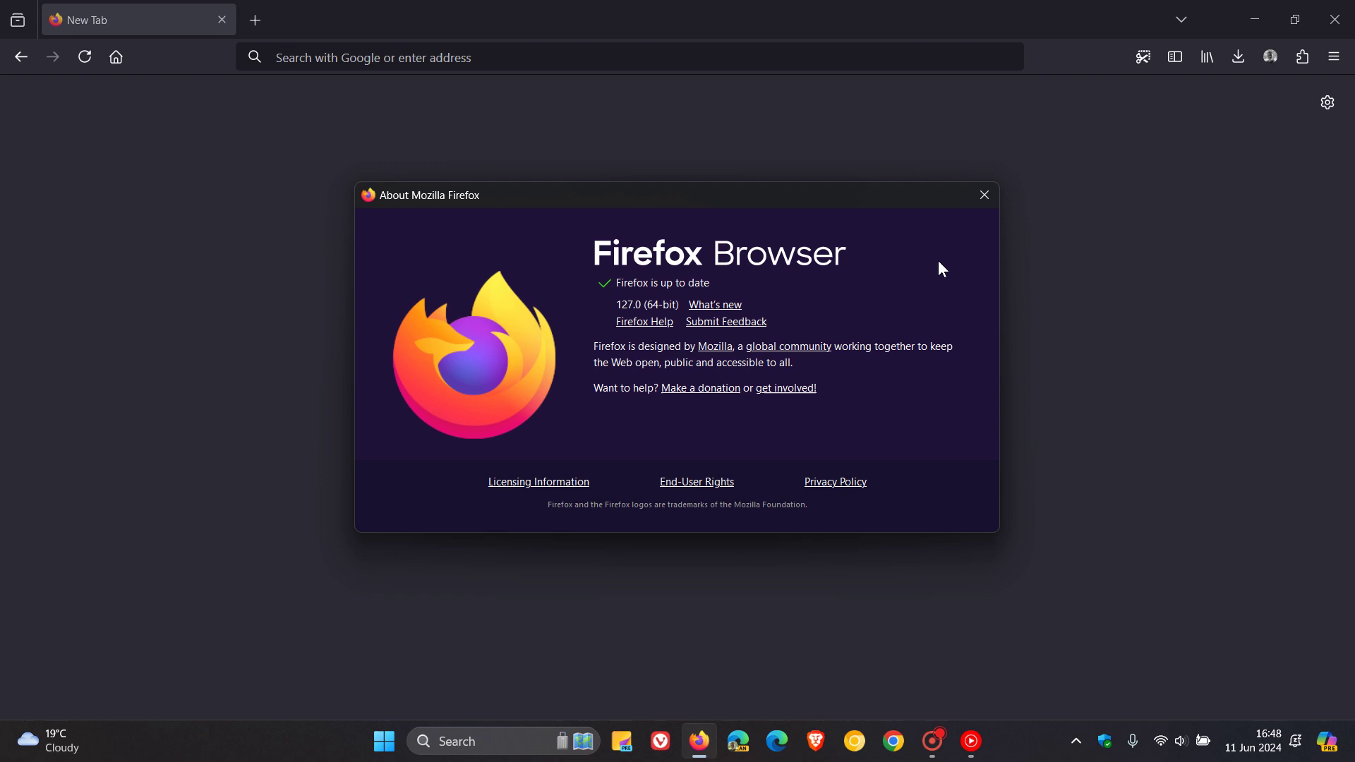
click(988, 194)
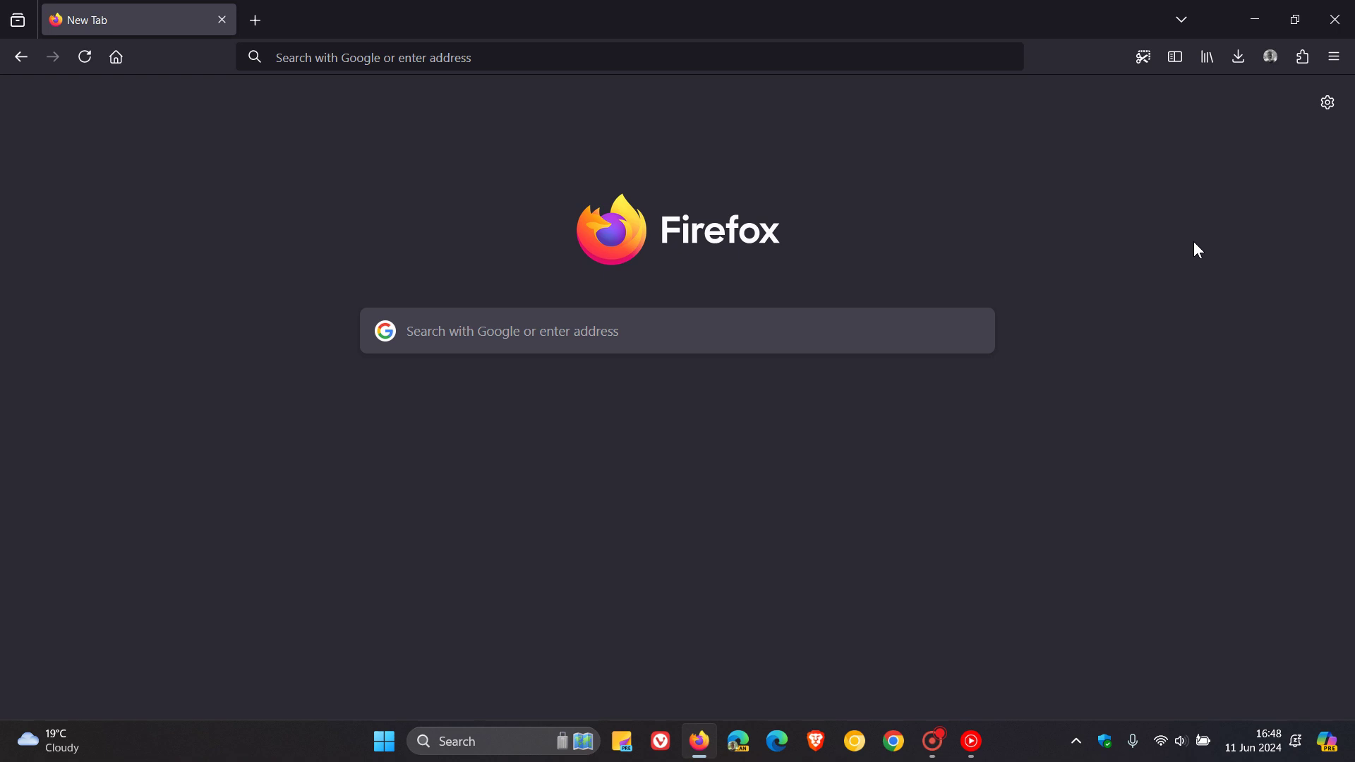
Open Firefox Settings in a second tab, then switch back to the New Tab page.
click(1333, 59)
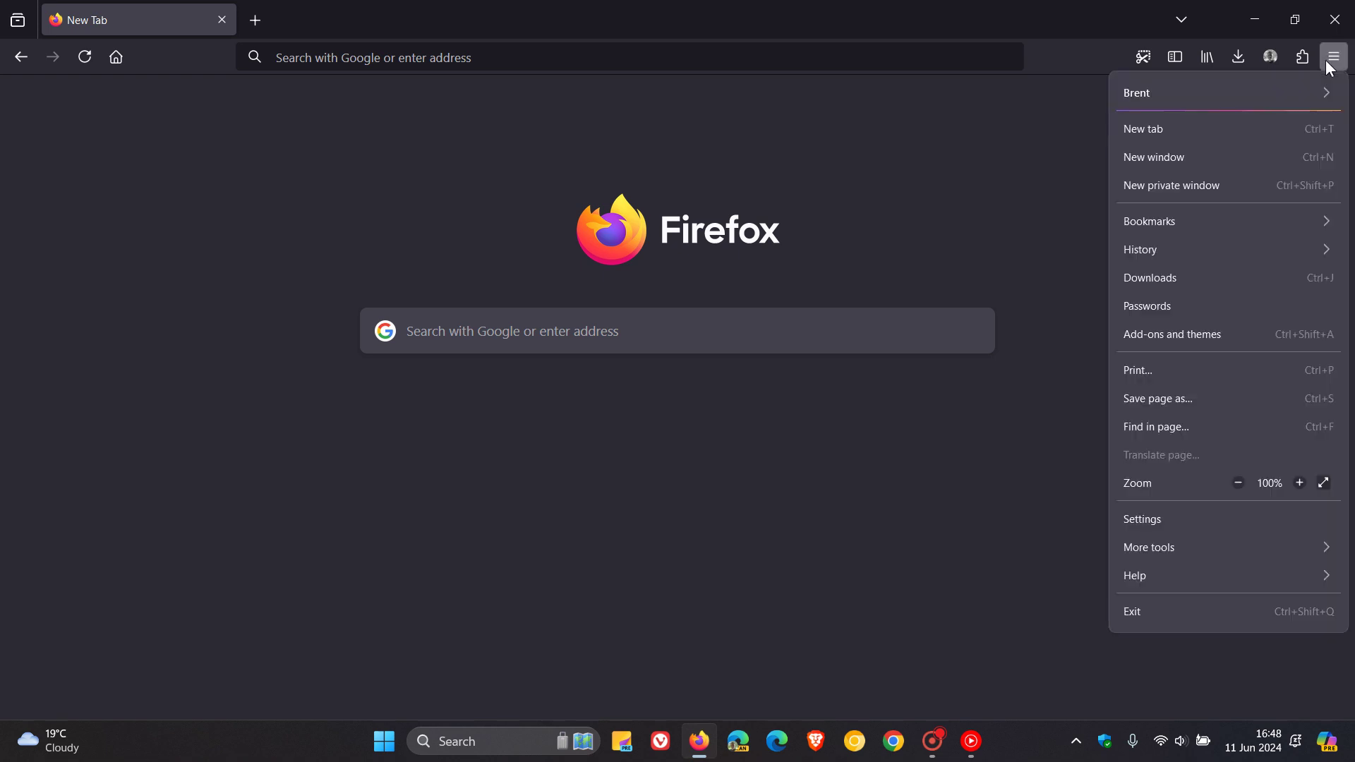
click(1169, 523)
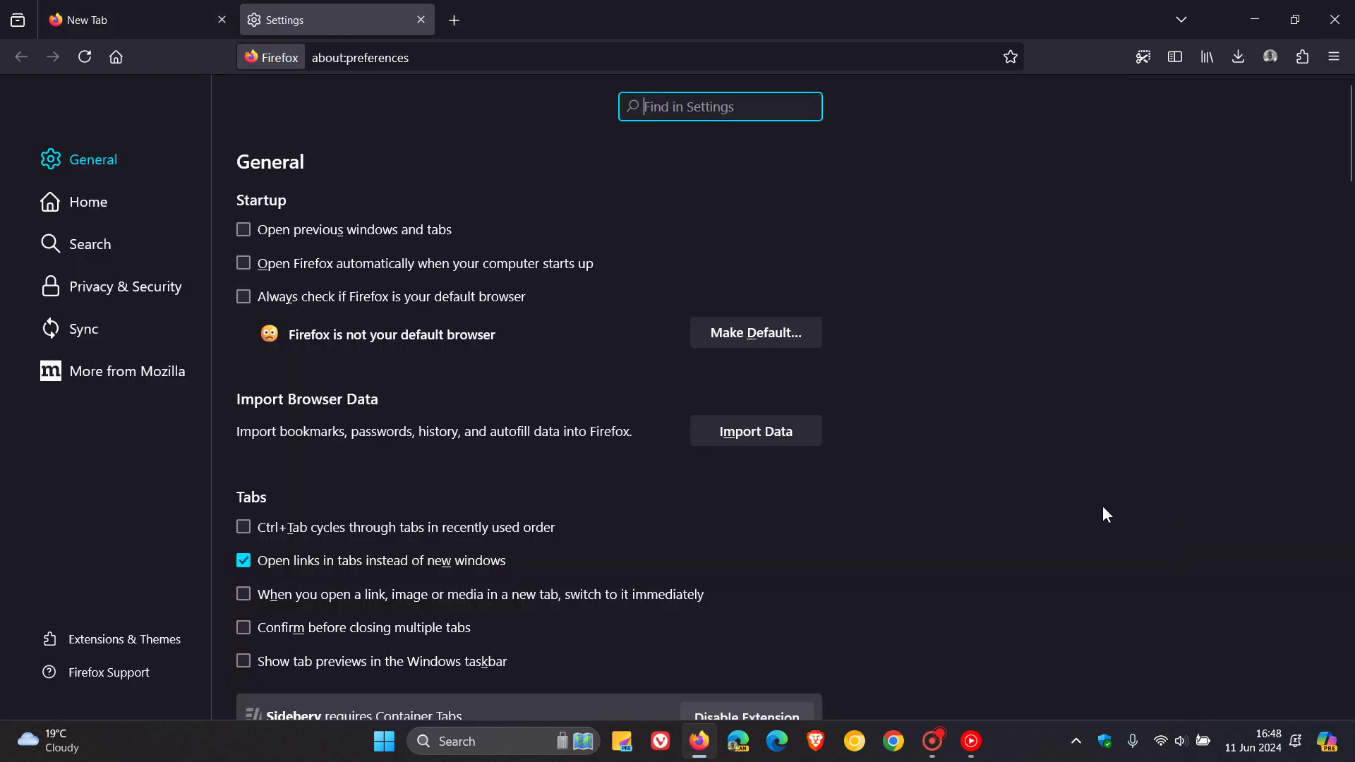
click(245, 267)
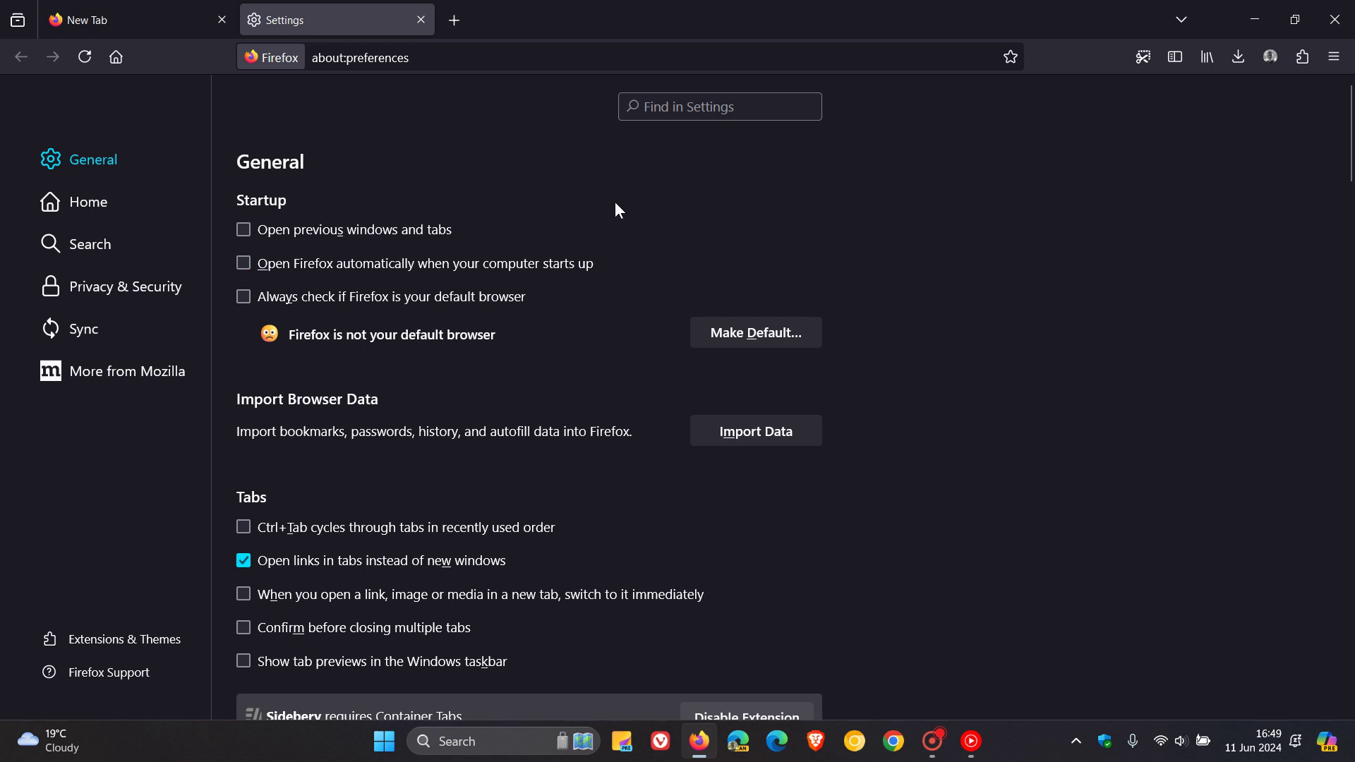
click(167, 14)
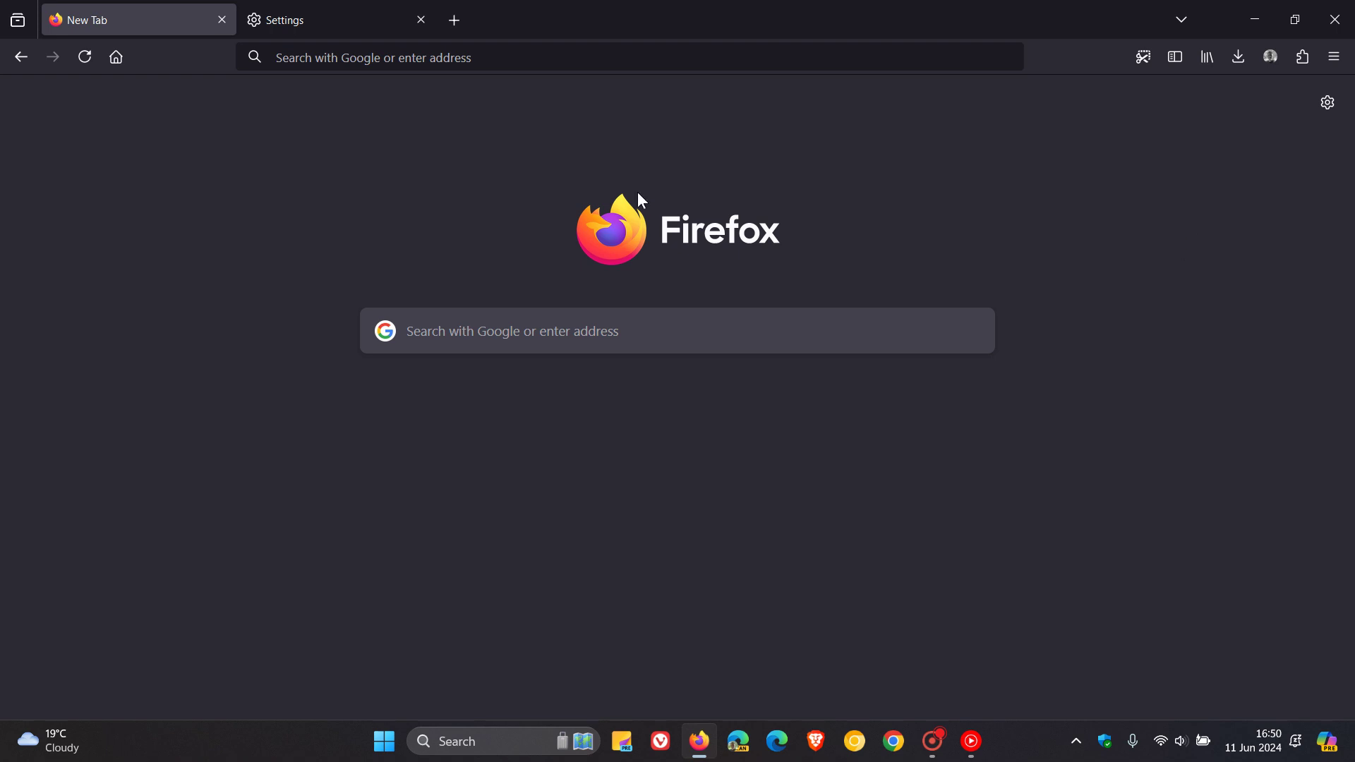
Open two blank tabs, then close the duplicates with List all tabs > Close duplicate tabs.
click(456, 21)
click(654, 23)
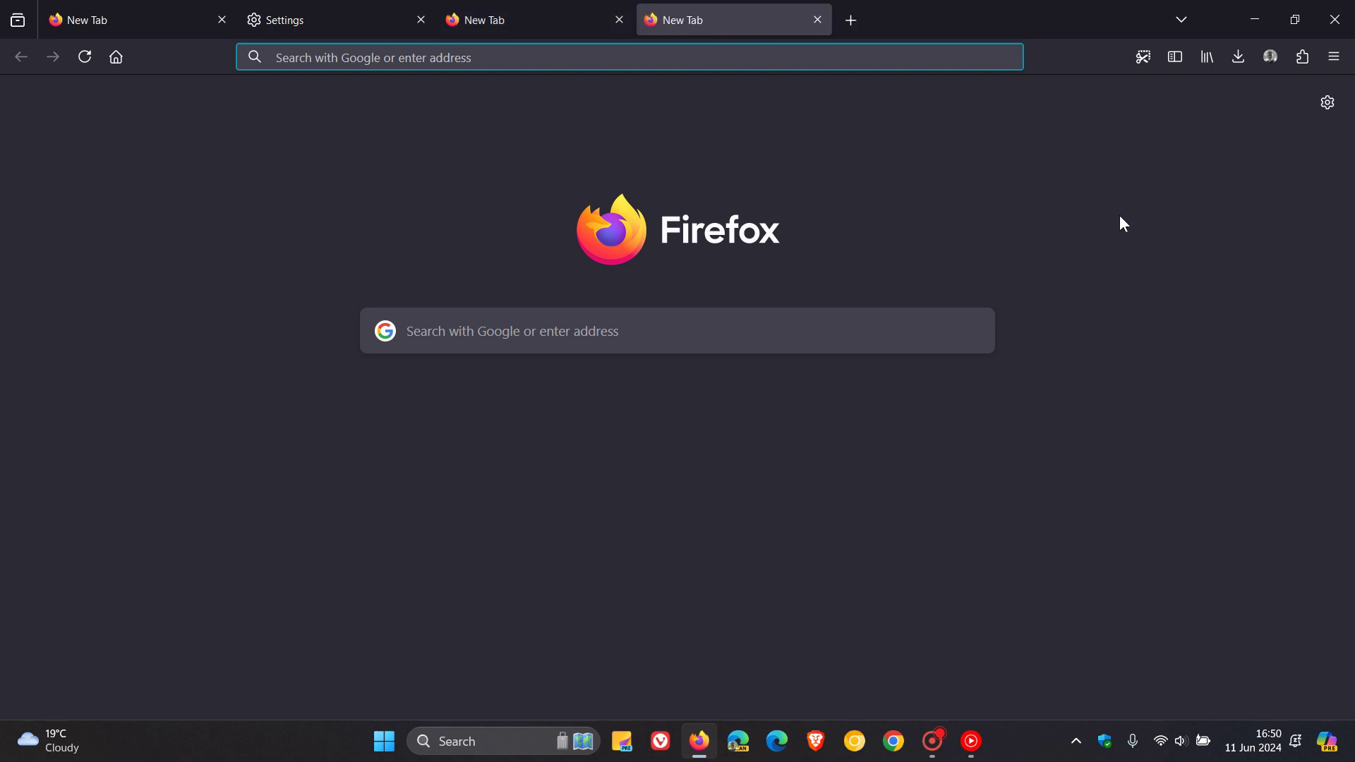
click(1185, 22)
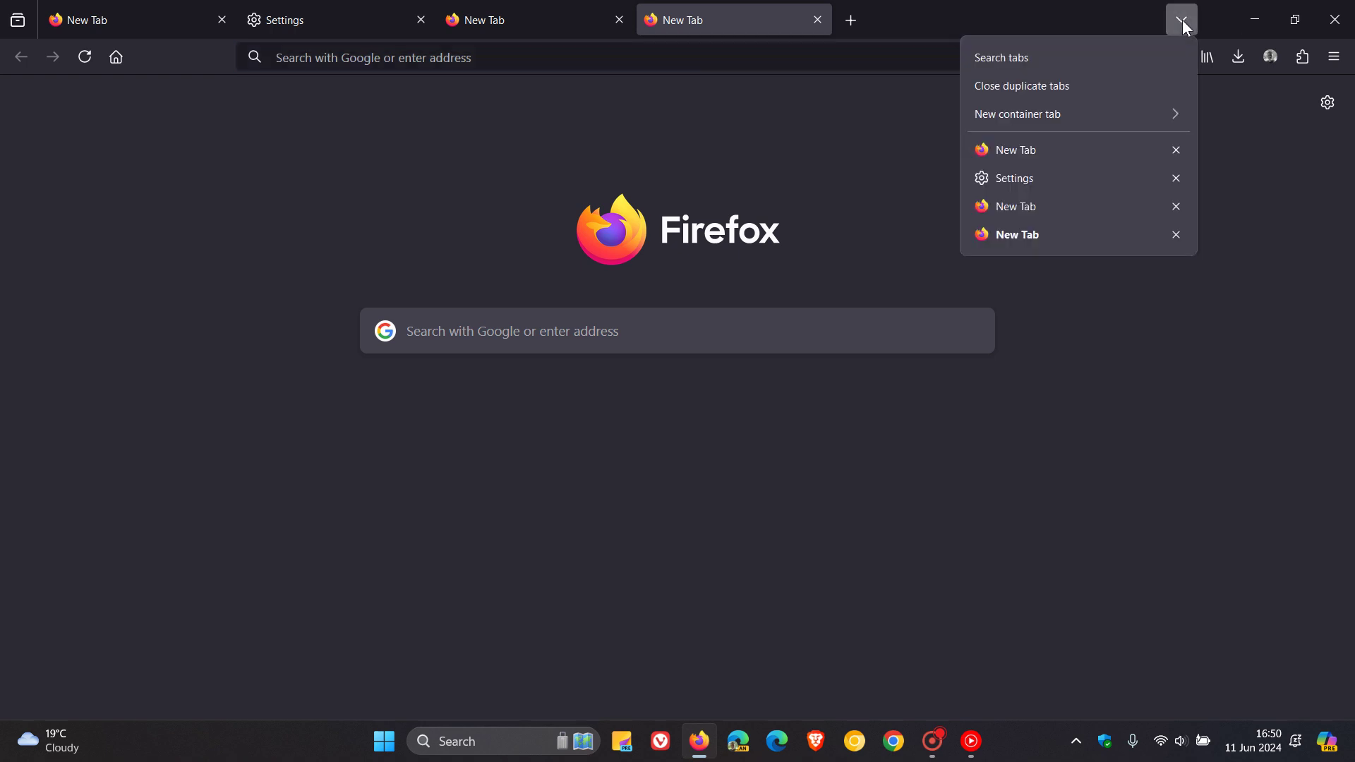
click(1086, 82)
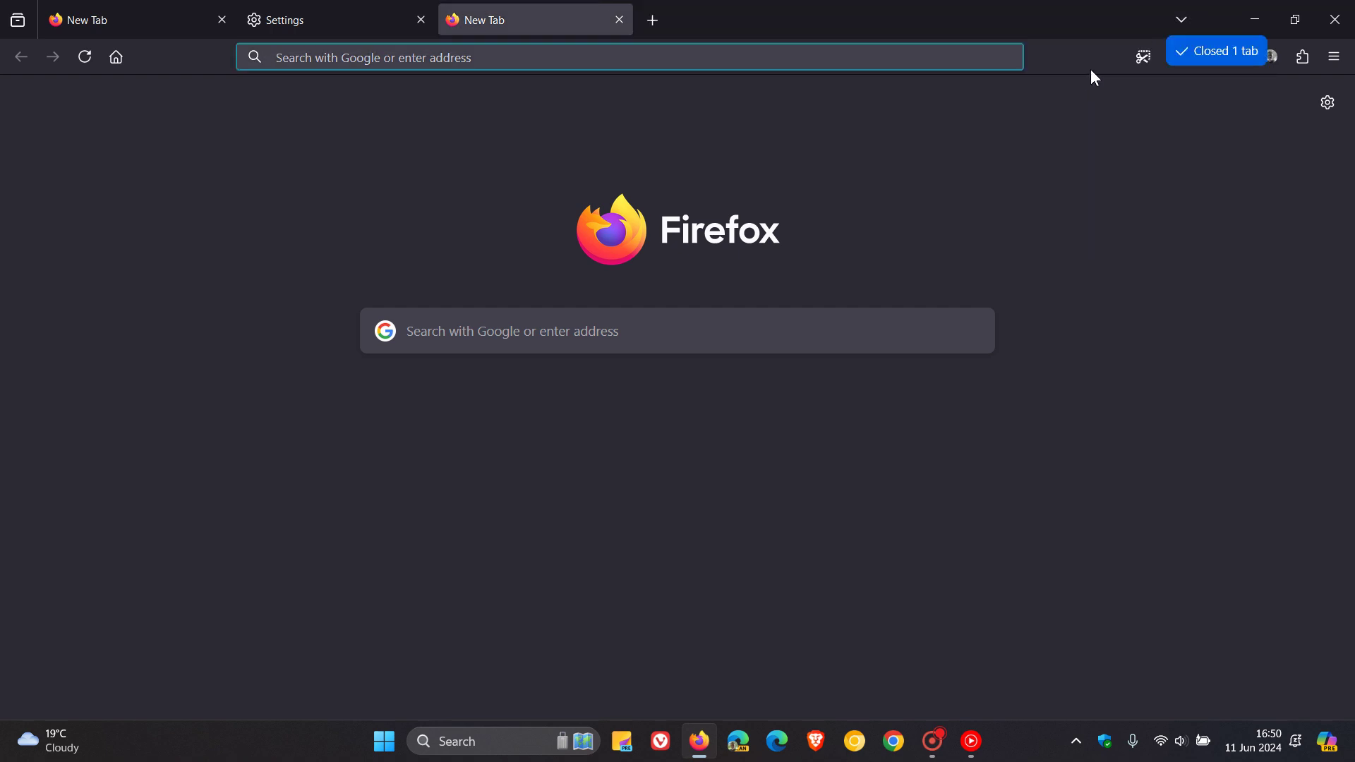
Open another blank tab, close duplicates from the tab context menu, and close the leftover extra tab.
click(654, 19)
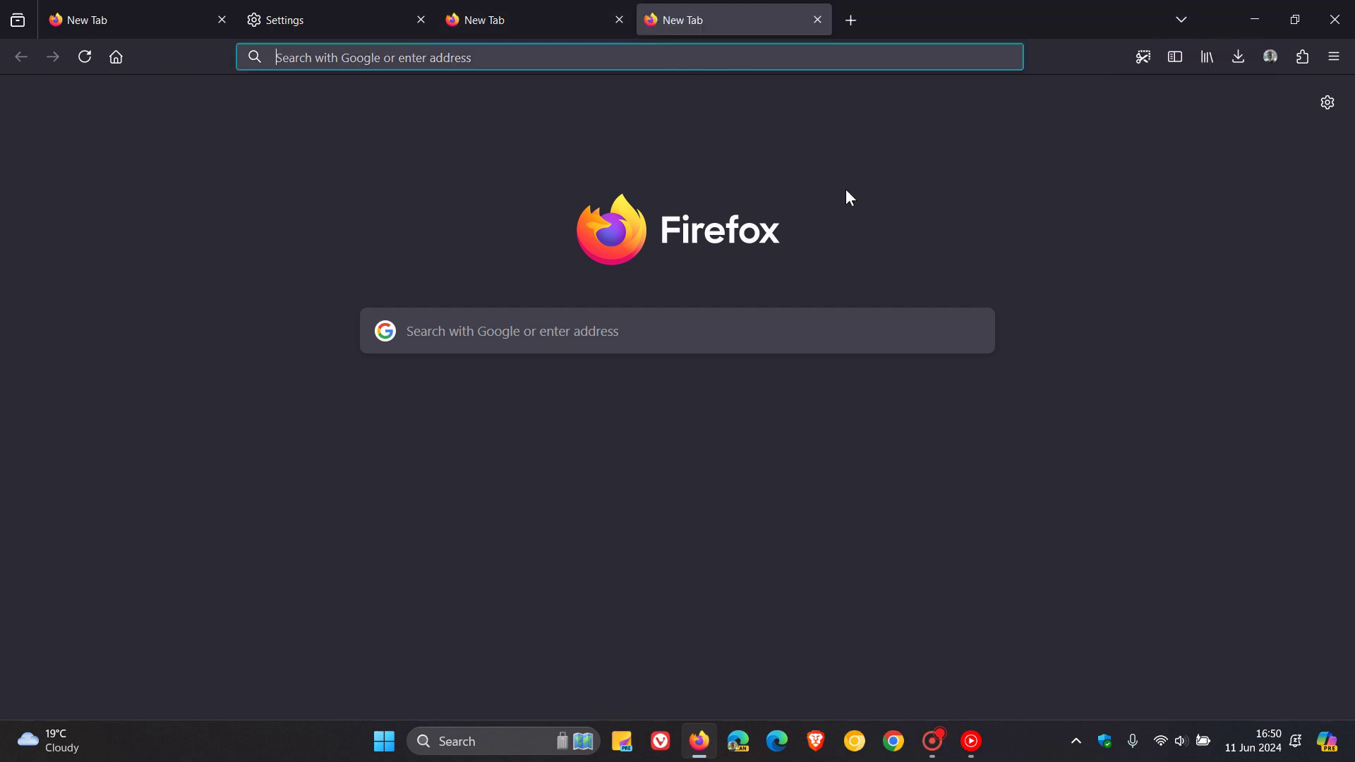
right_click(746, 34)
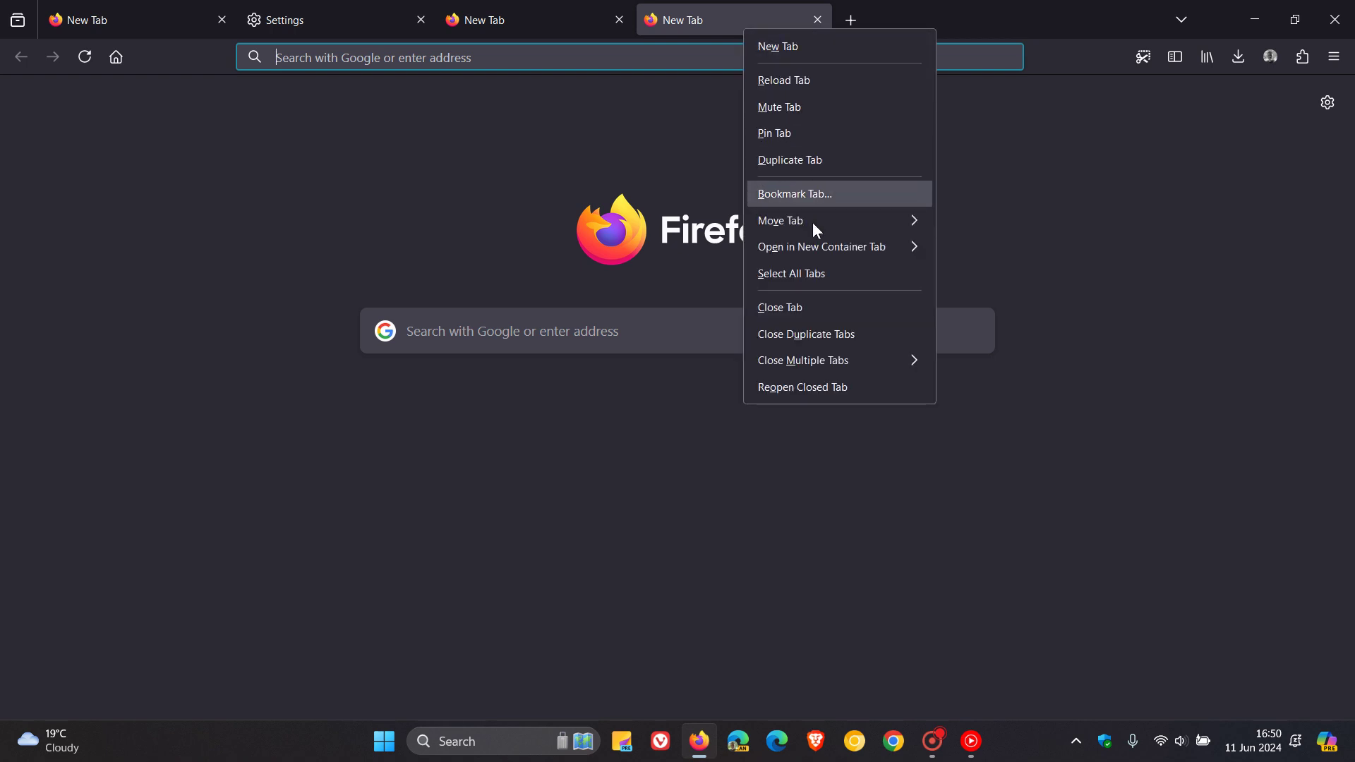
click(803, 335)
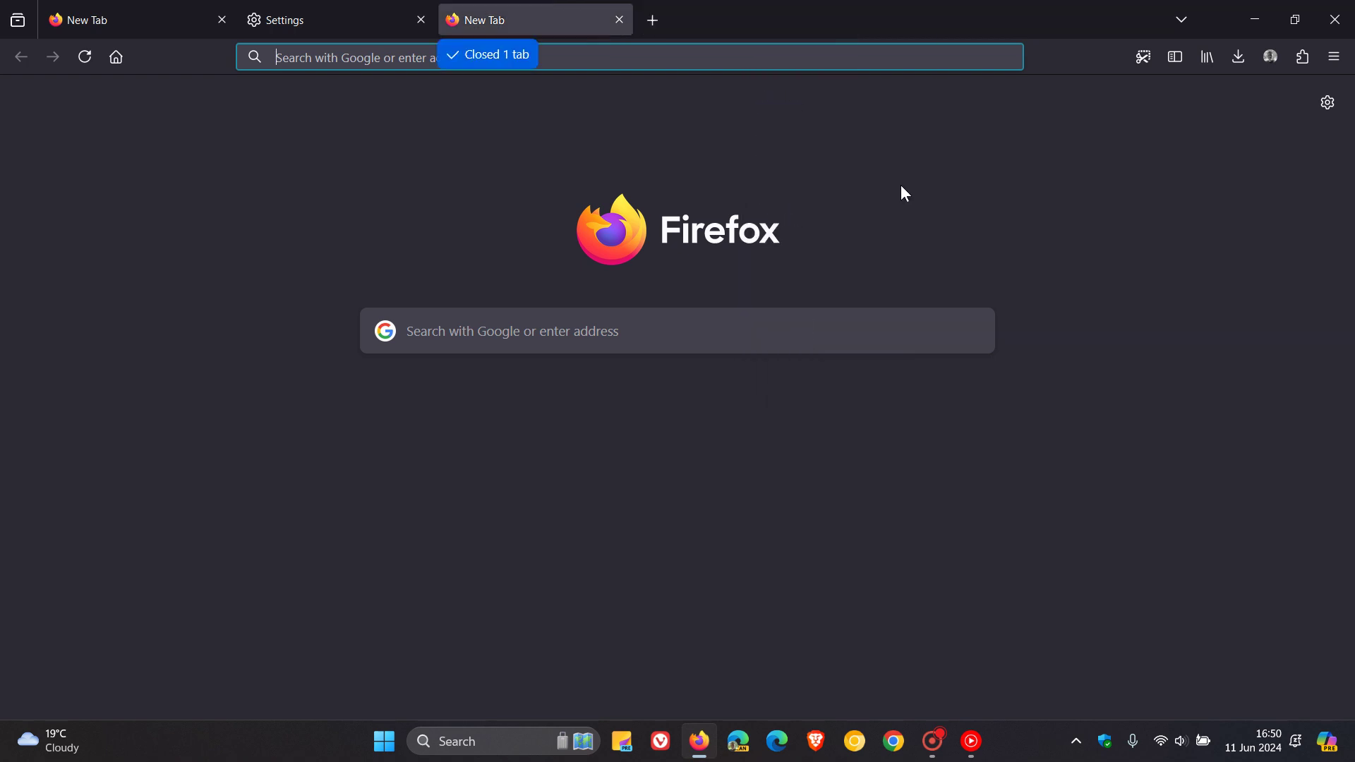
click(615, 24)
click(154, 32)
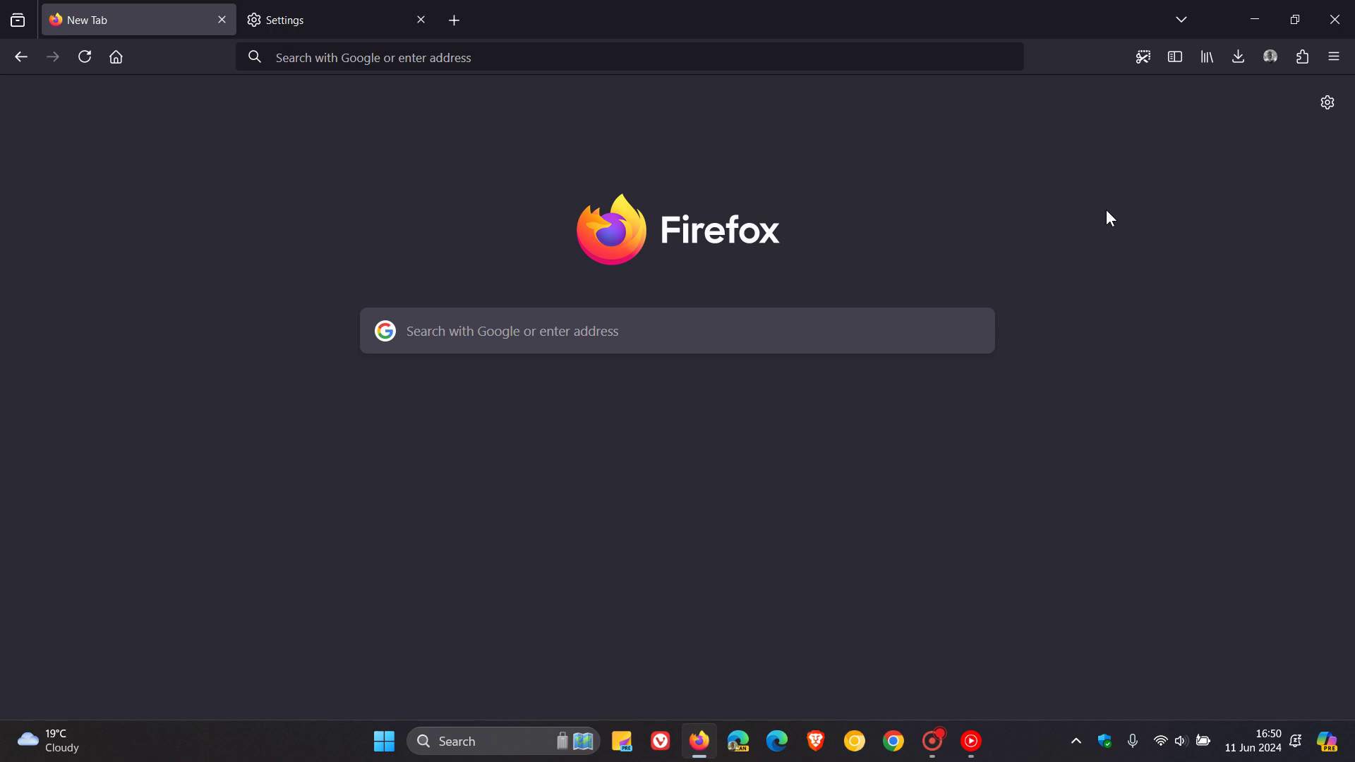
click(363, 20)
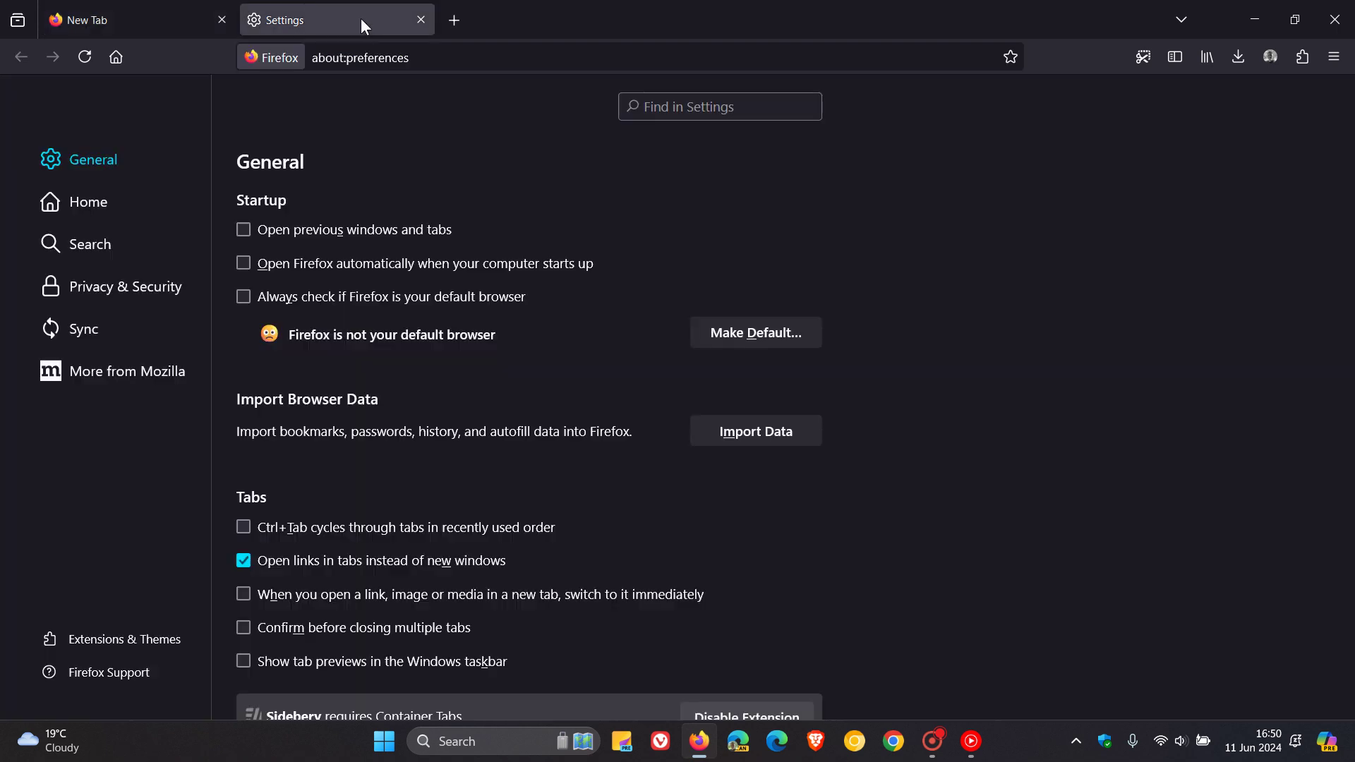
click(151, 291)
scroll(1018, 266, down, 10)
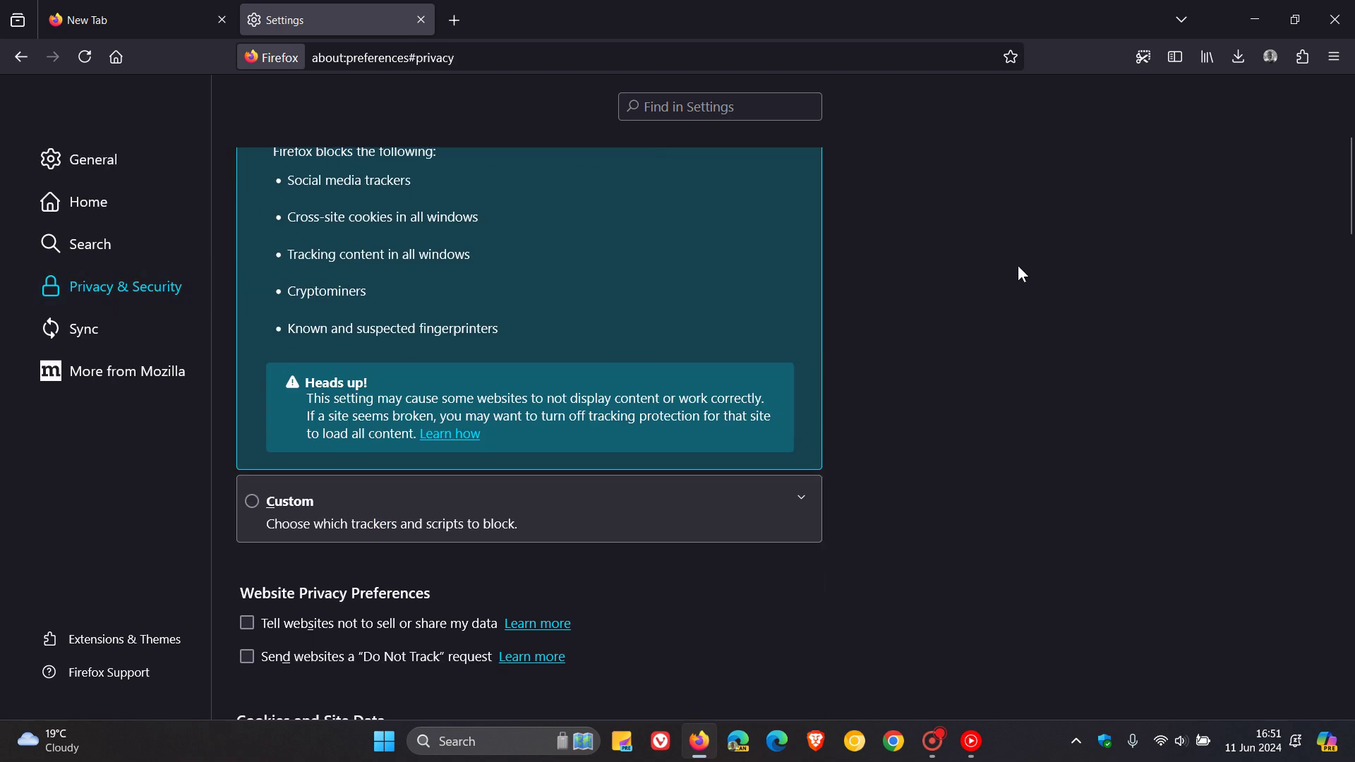
scroll(1023, 274, down, 3)
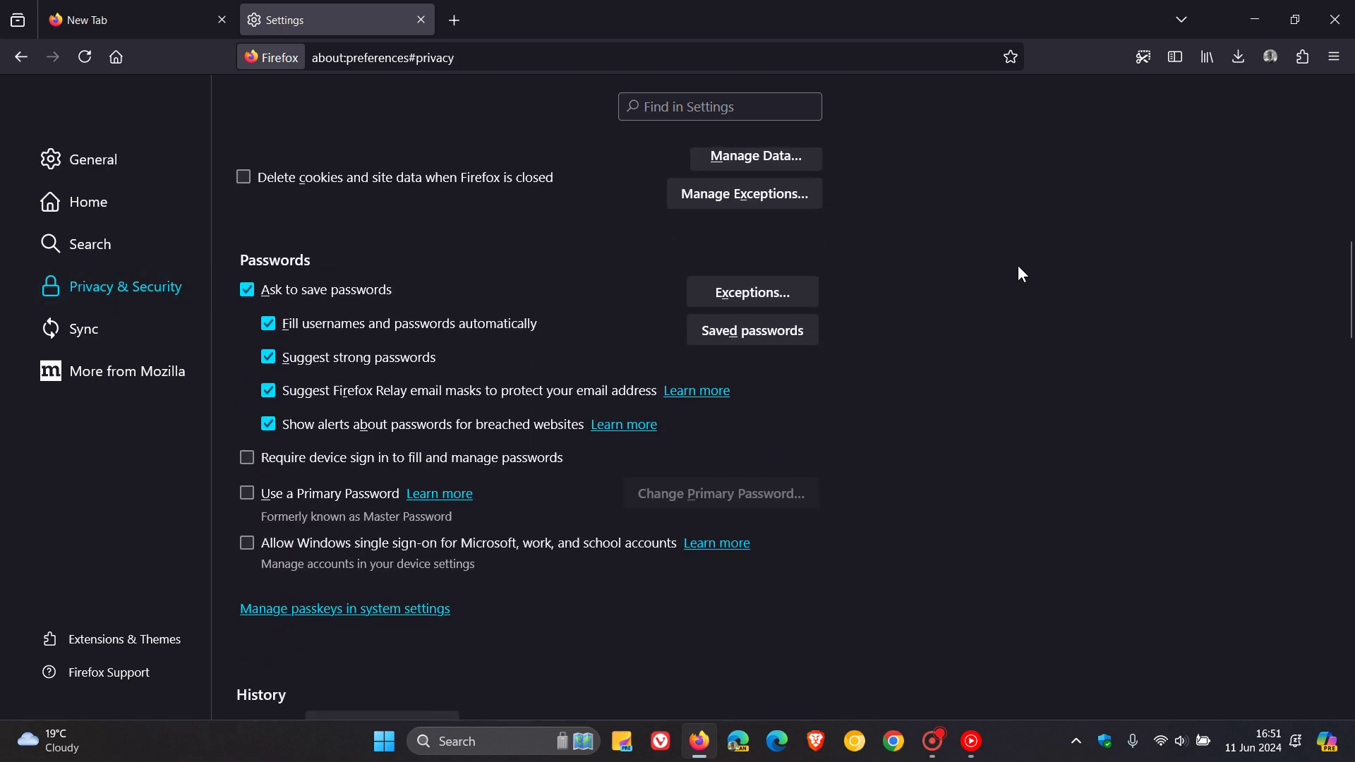
scroll(1019, 272, down, 2)
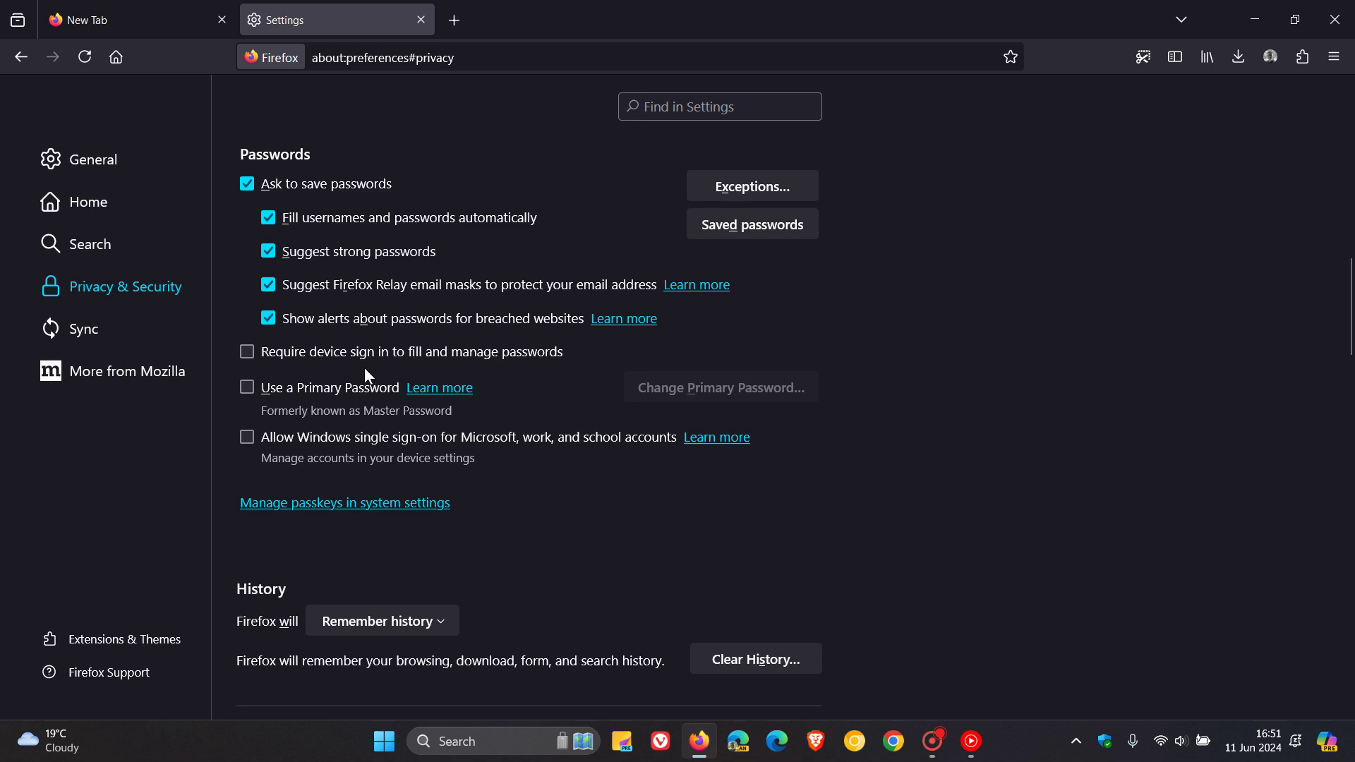
click(248, 360)
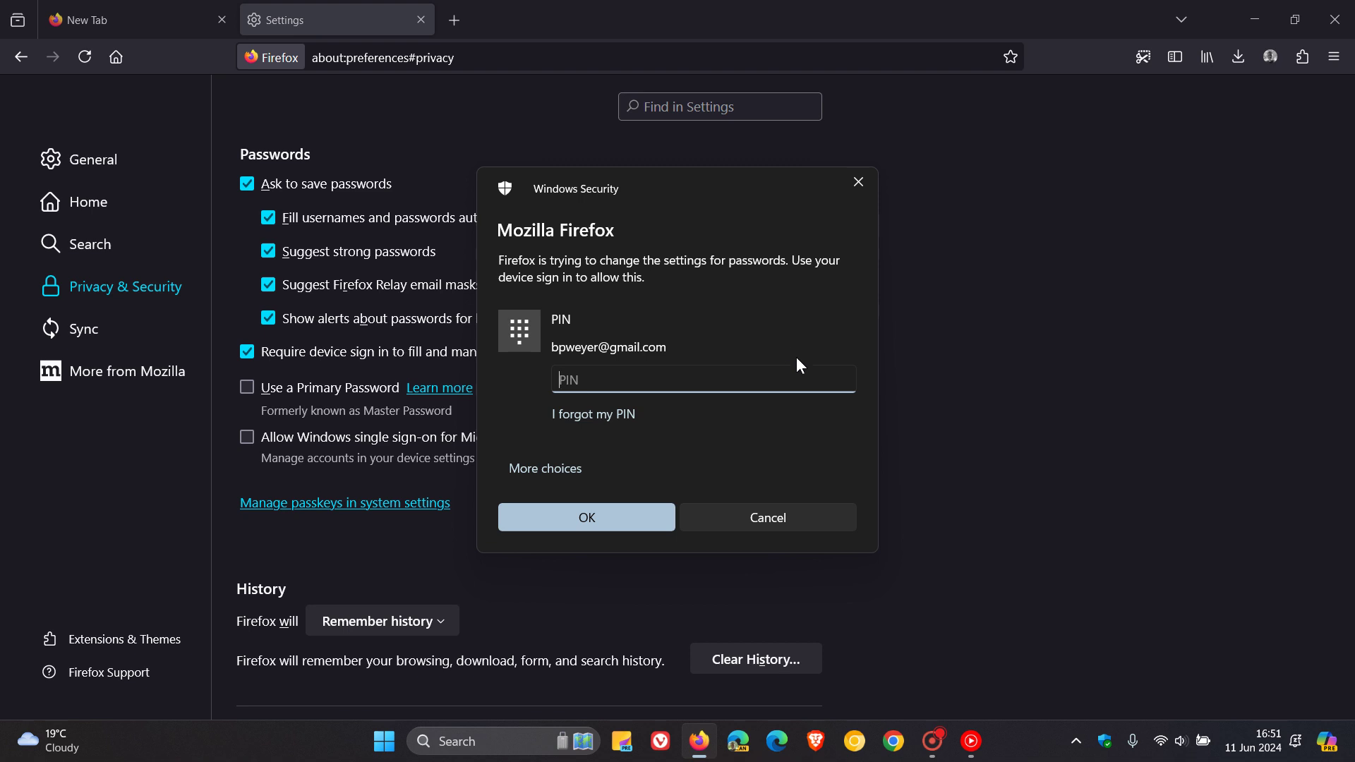
click(815, 511)
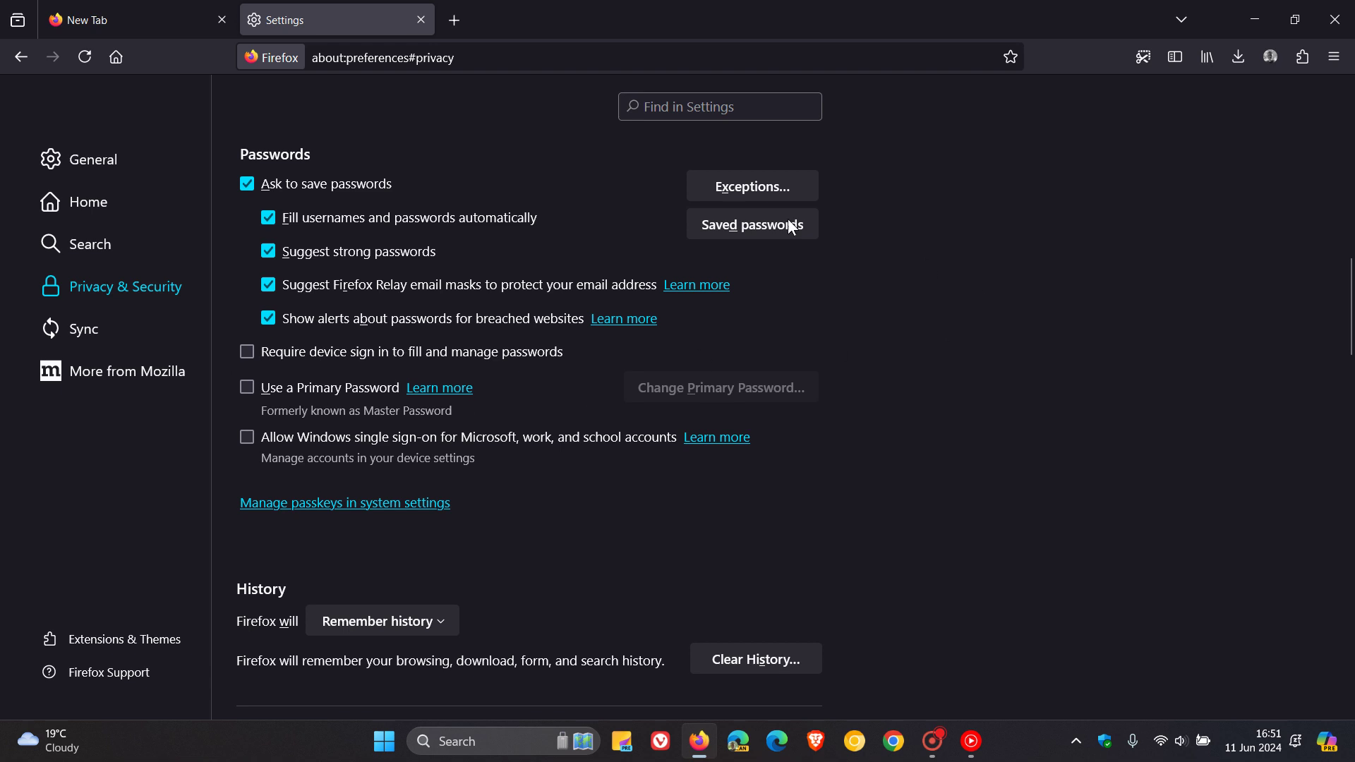
click(151, 29)
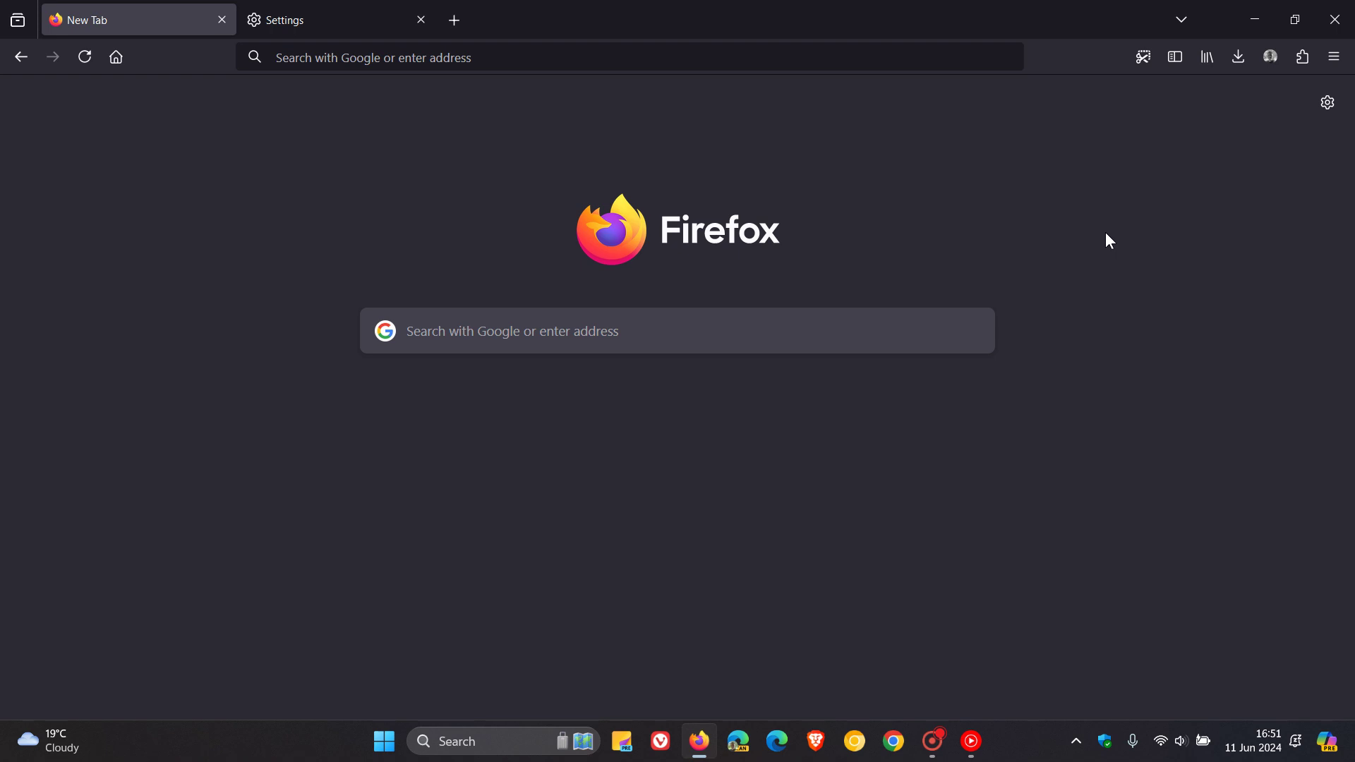
Select the visible 1,536 × 731 New Tab area with the Screenshot tool, then close the overlay.
click(1147, 61)
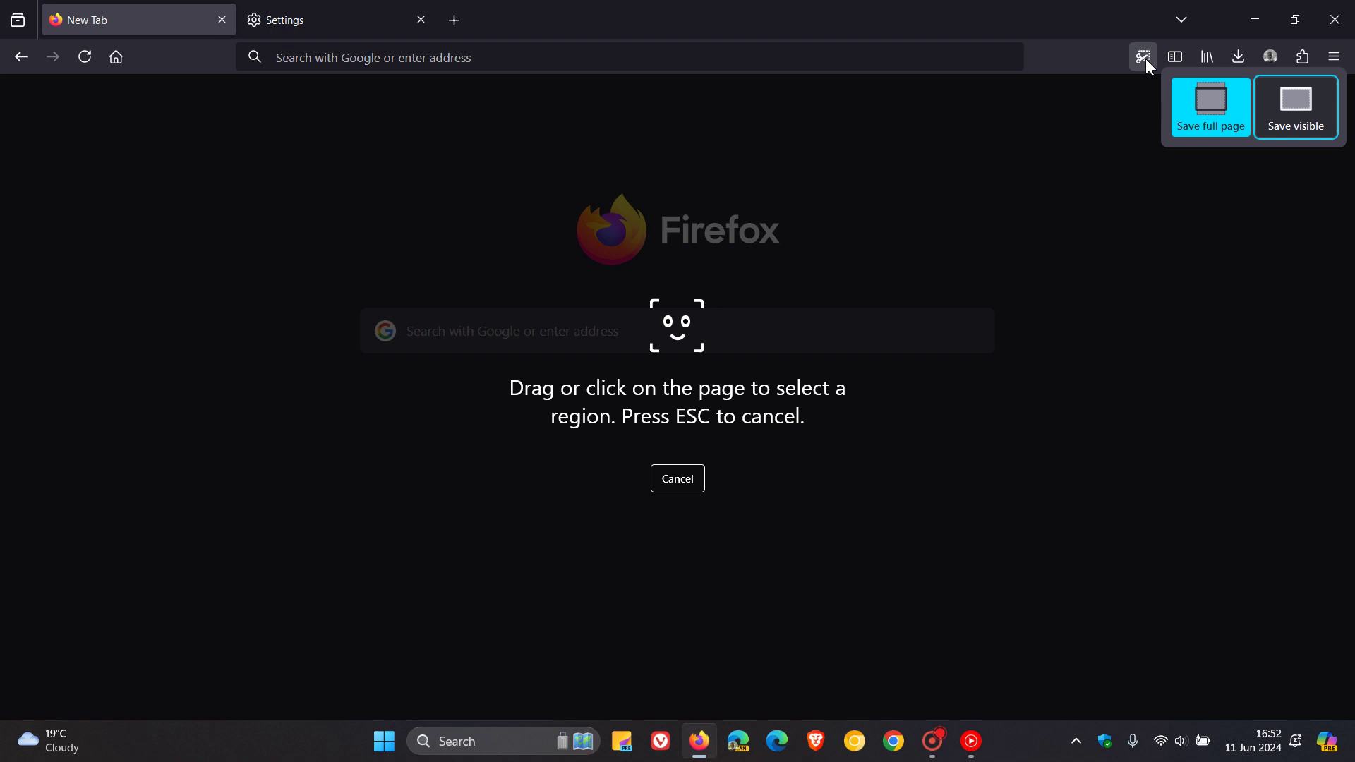
click(1054, 163)
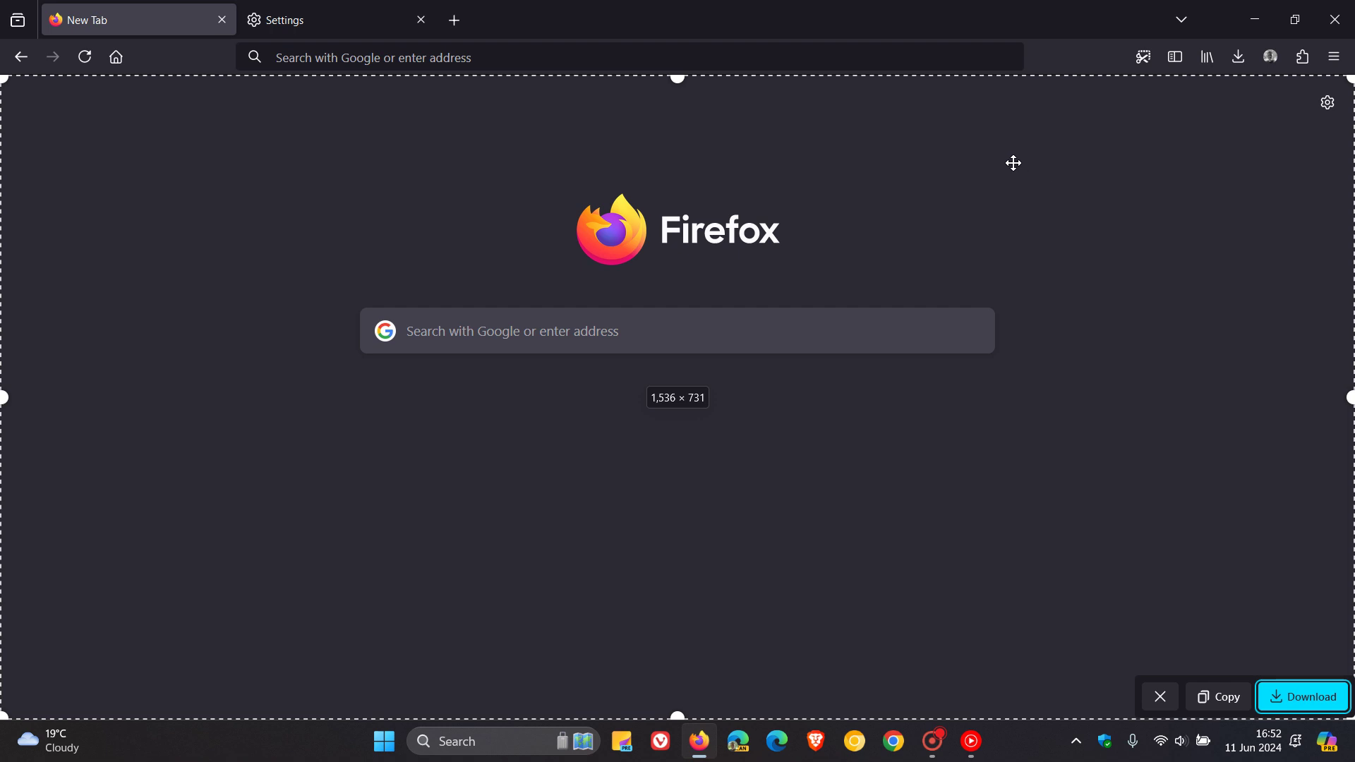
click(129, 47)
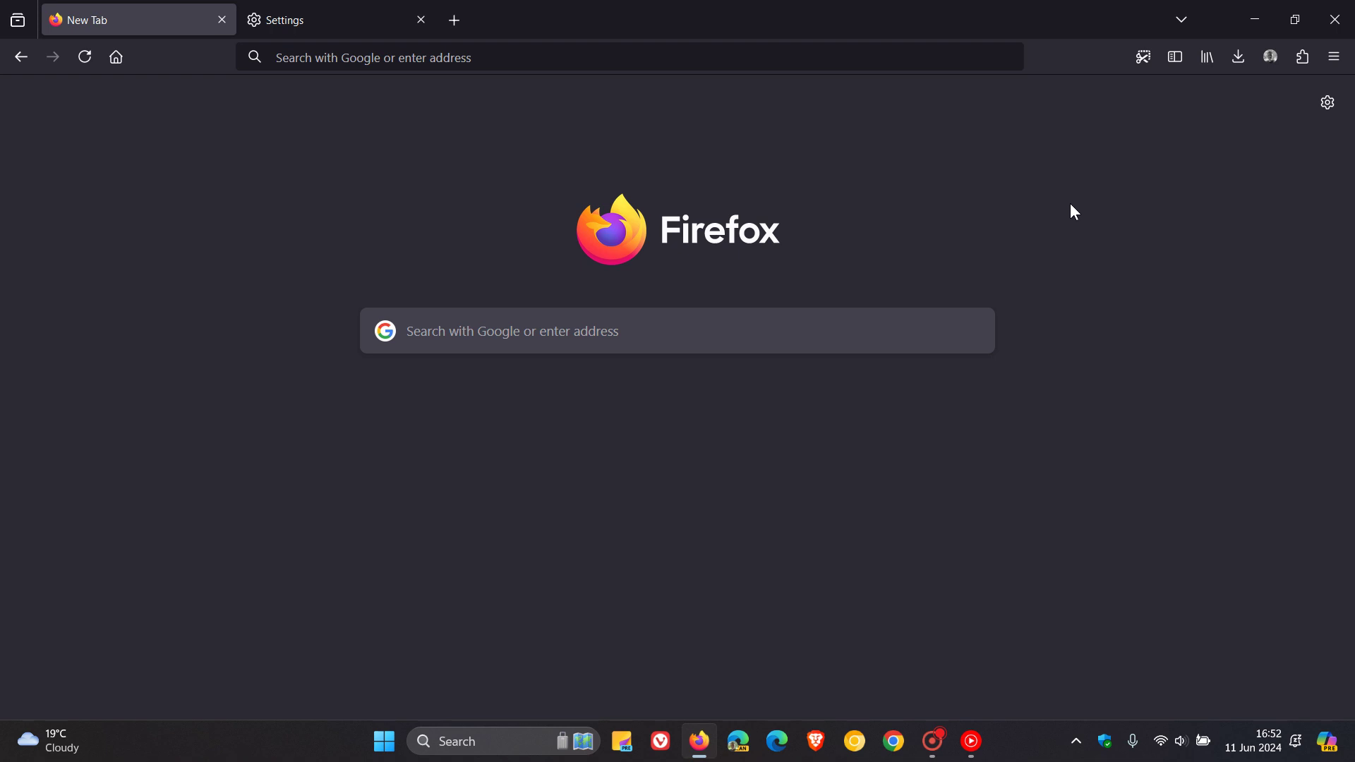
Reopen the About Mozilla Firefox window for version 127.0 (64-bit) from the Help menu.
click(1334, 58)
click(1155, 576)
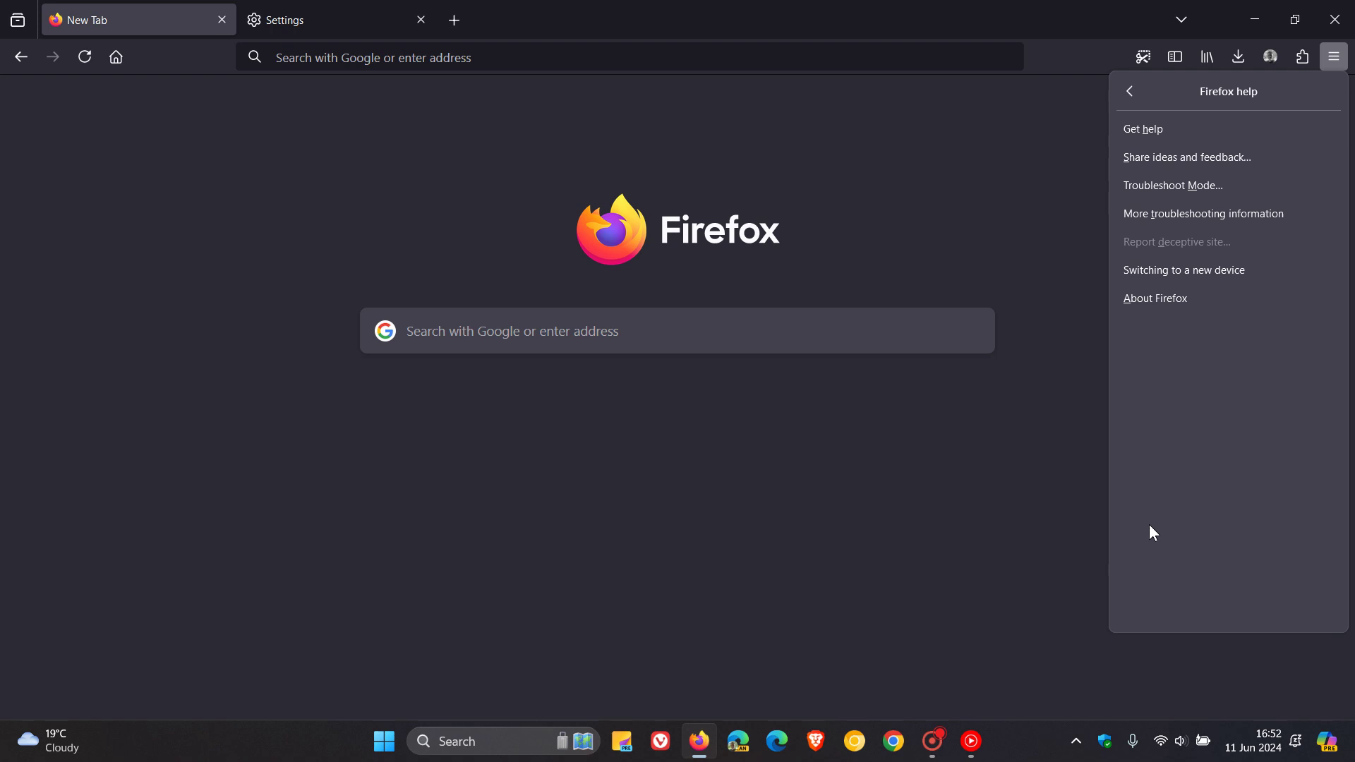
click(1175, 310)
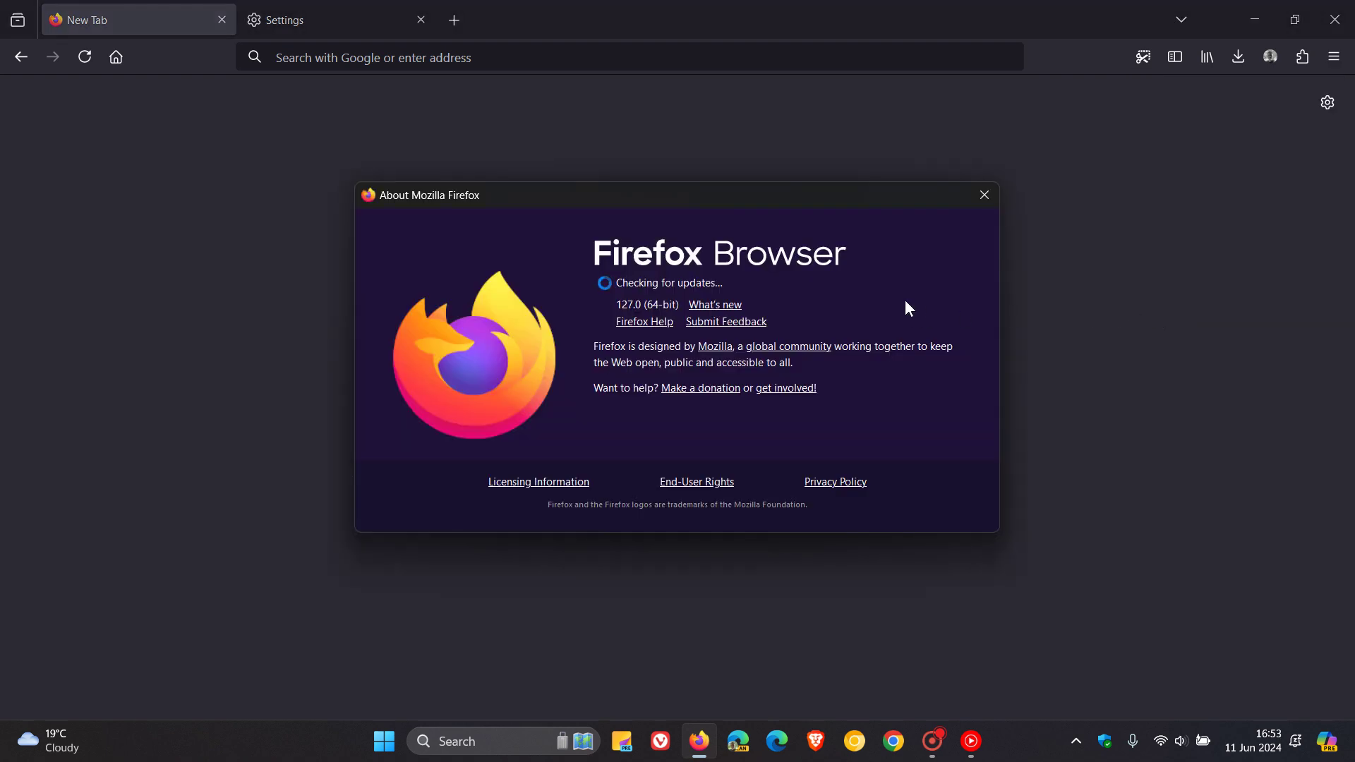
Open the 'What's new' Firefox 127.0 release notes, close the About window, and scroll to Fixed.
click(727, 306)
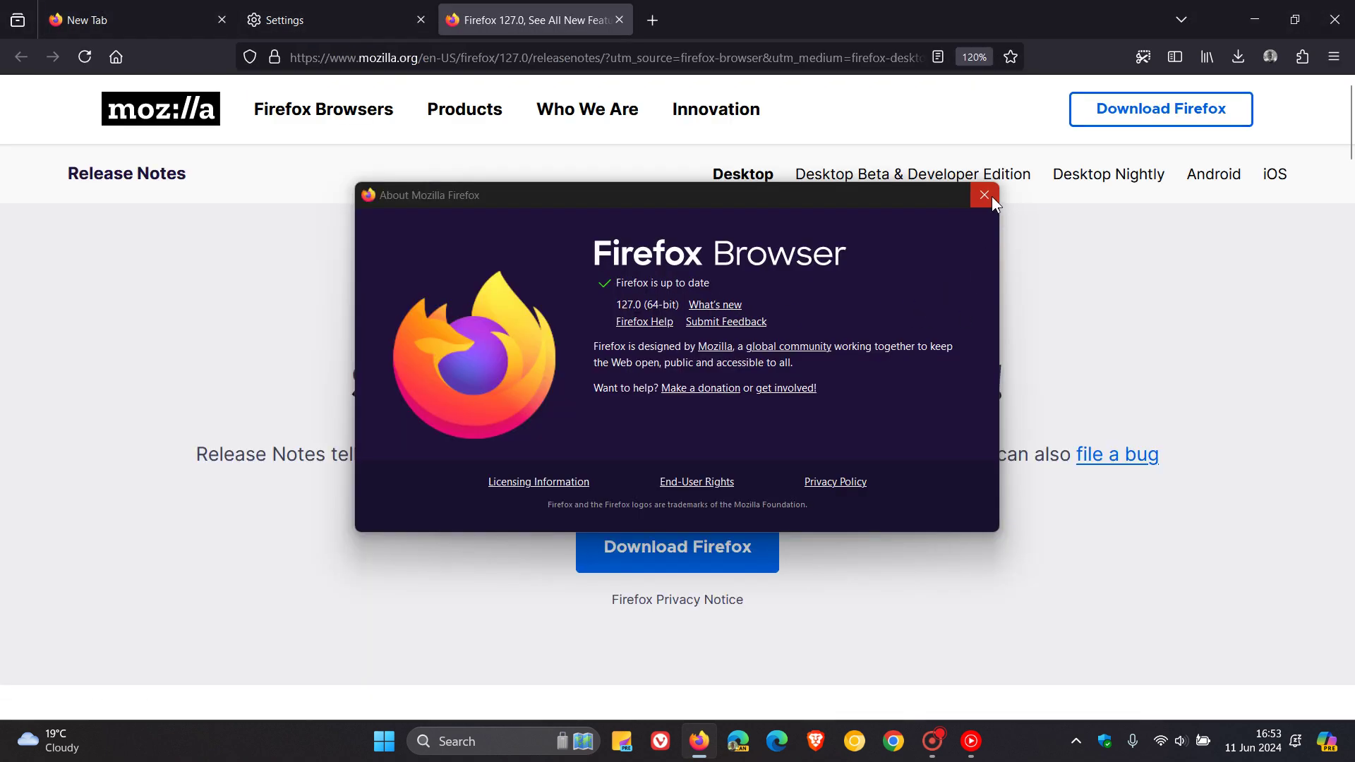
click(992, 198)
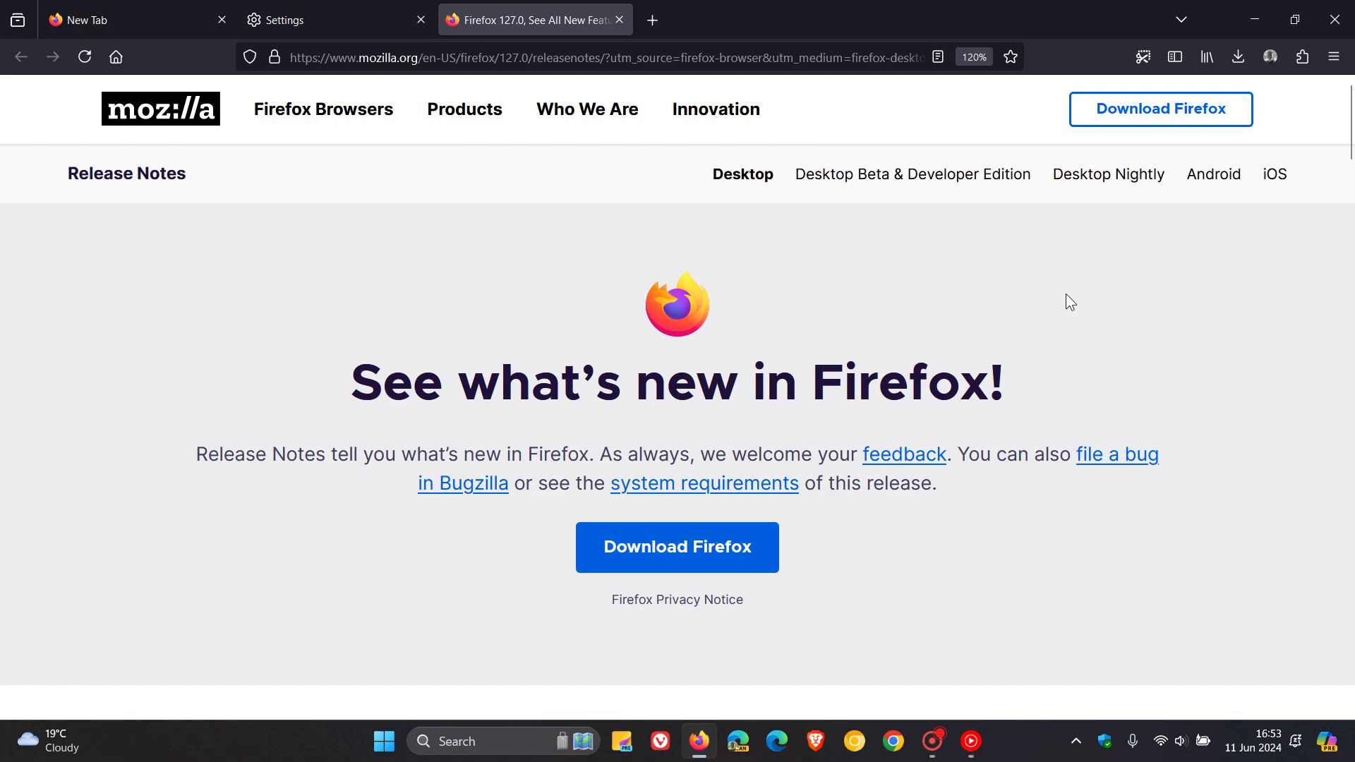
scroll(1066, 302, down, 15)
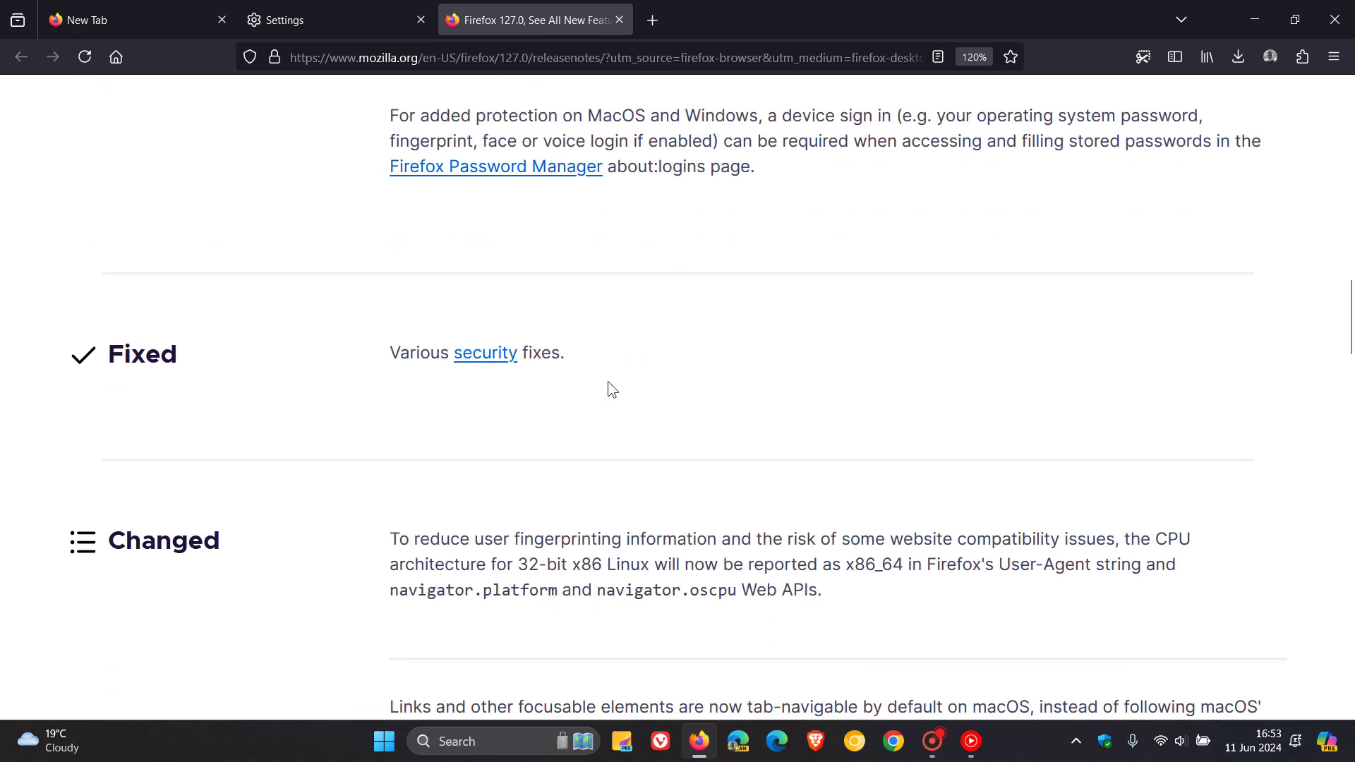
Open the 'security' link from the Fixed section and scroll down through all the CVE entries.
click(517, 355)
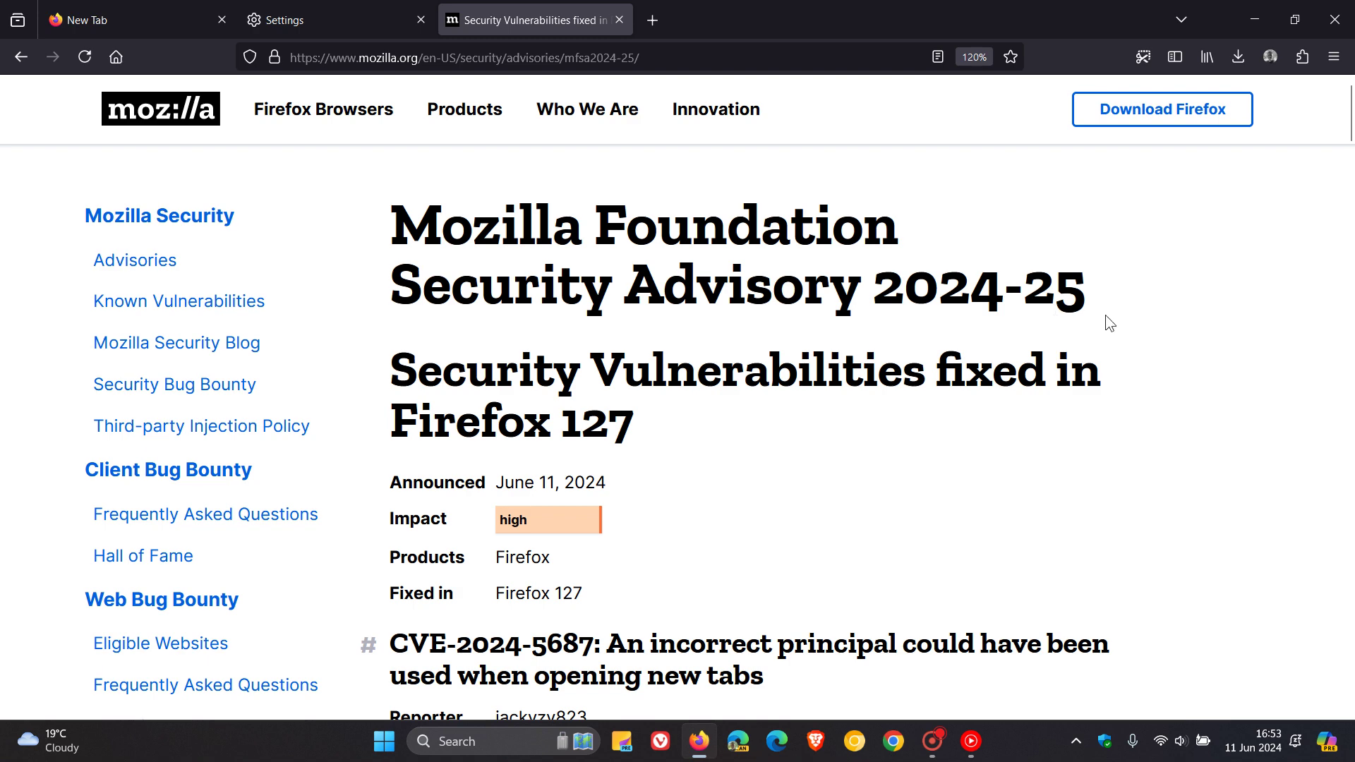
scroll(1176, 307, down, 3)
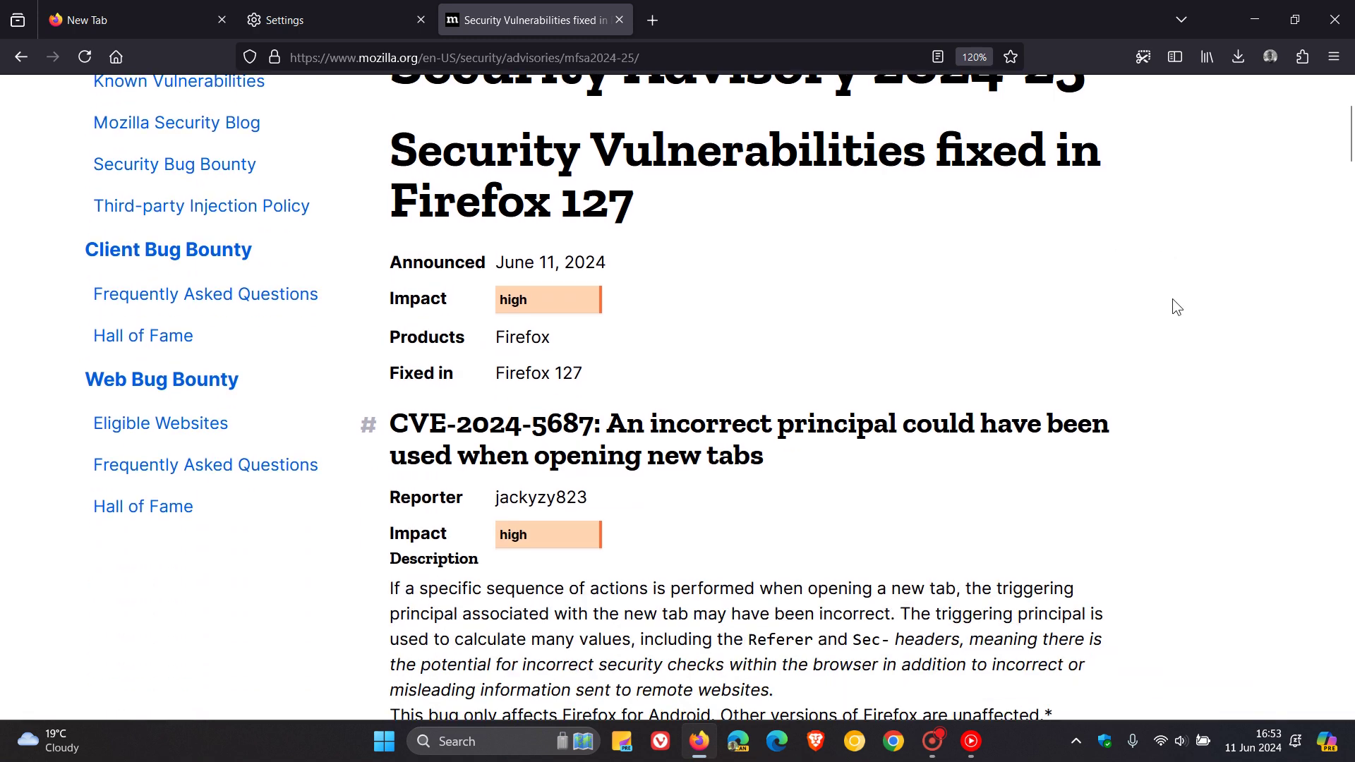
scroll(1163, 346, down, 8)
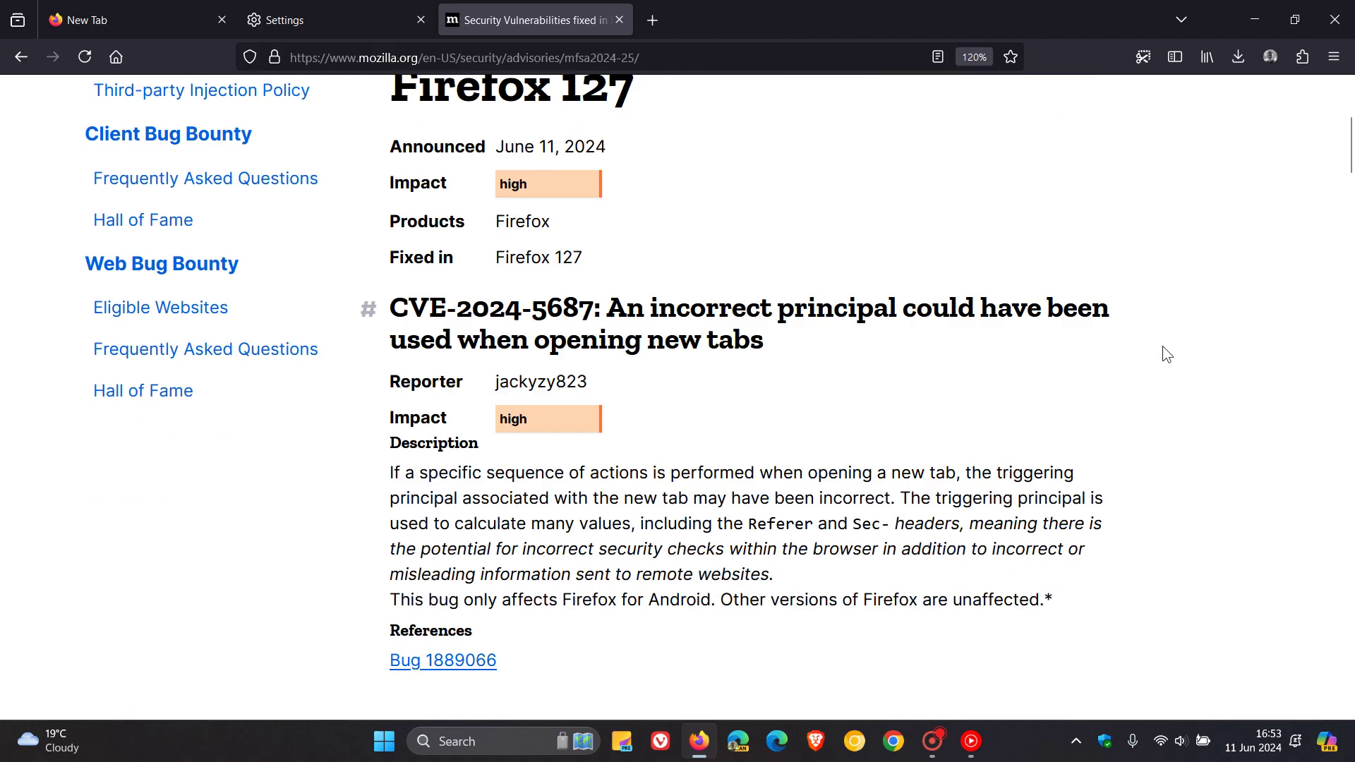
scroll(1166, 353, down, 4)
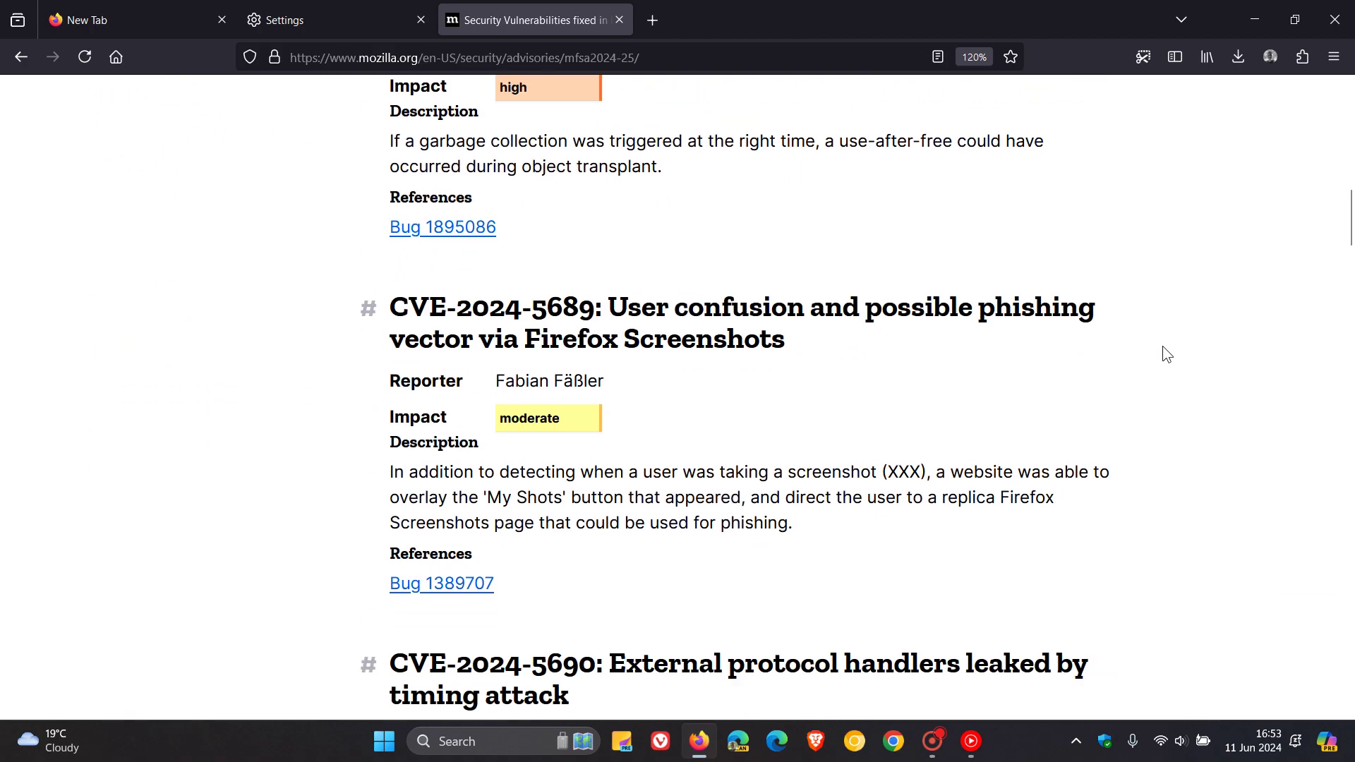
scroll(1167, 354, down, 5)
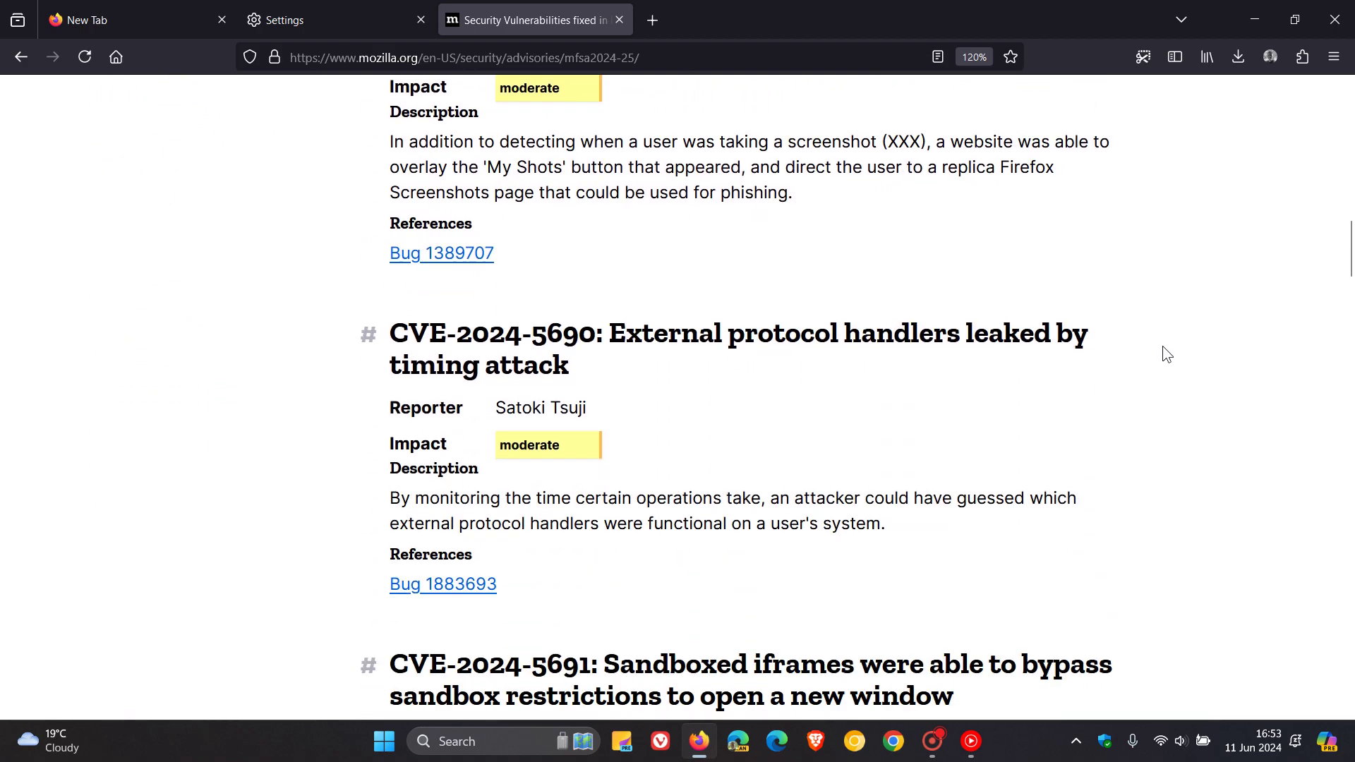
scroll(1163, 347, down, 8)
scroll(1167, 354, down, 3)
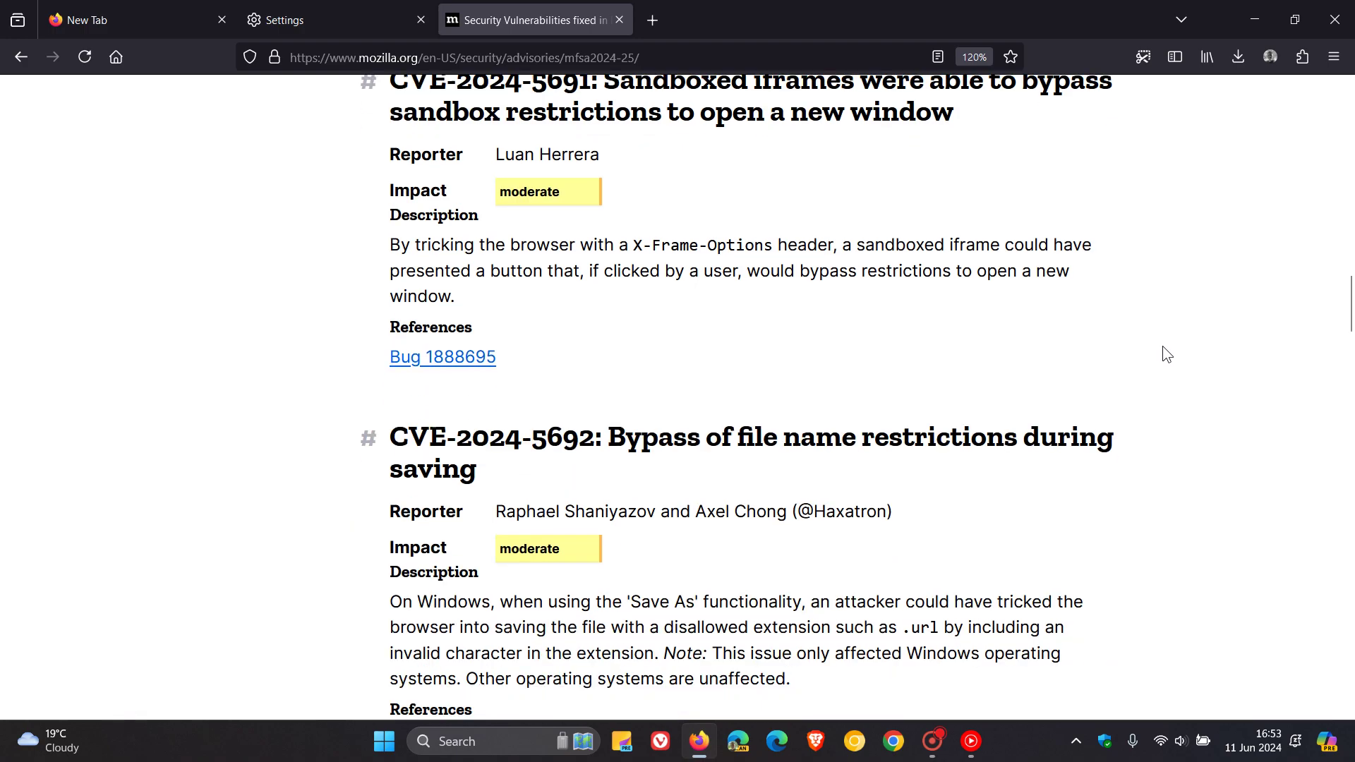
scroll(1166, 353, down, 3)
scroll(1166, 354, down, 5)
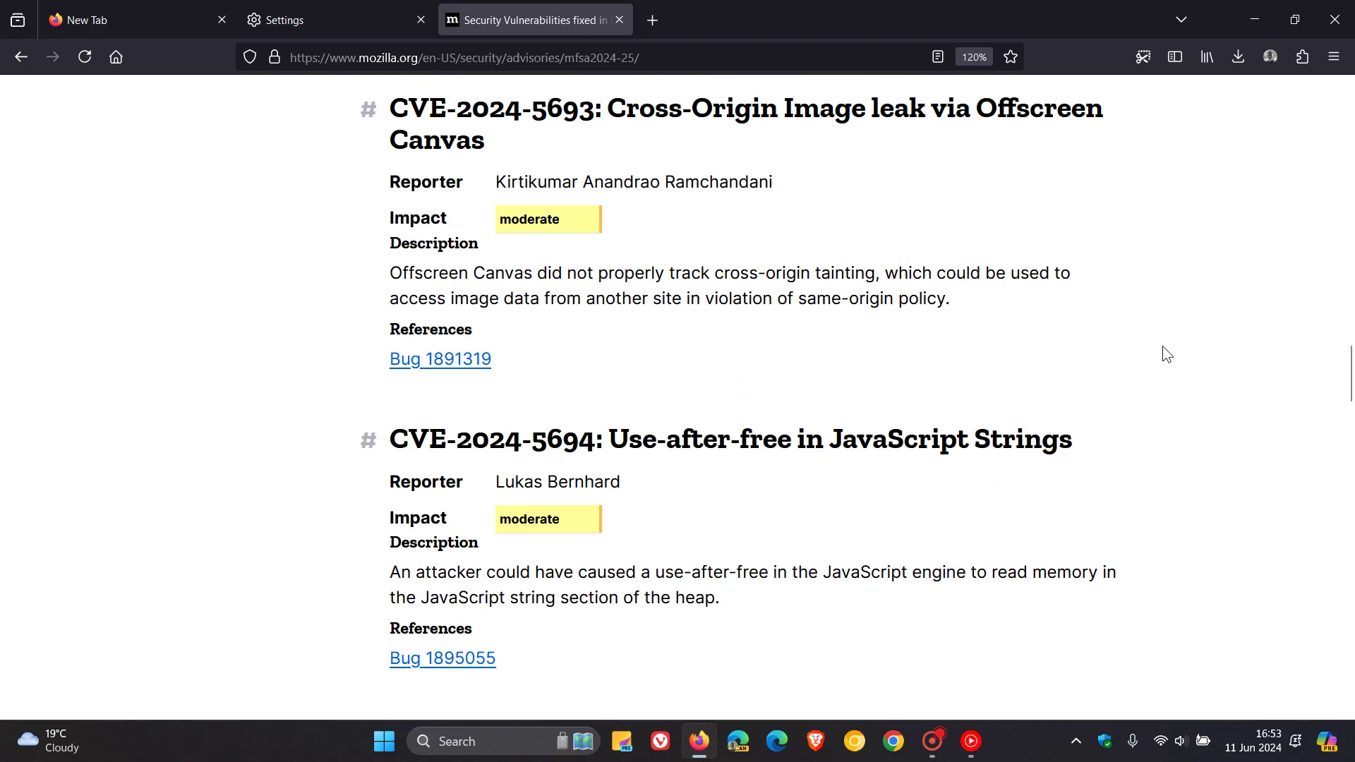
scroll(1167, 354, down, 16)
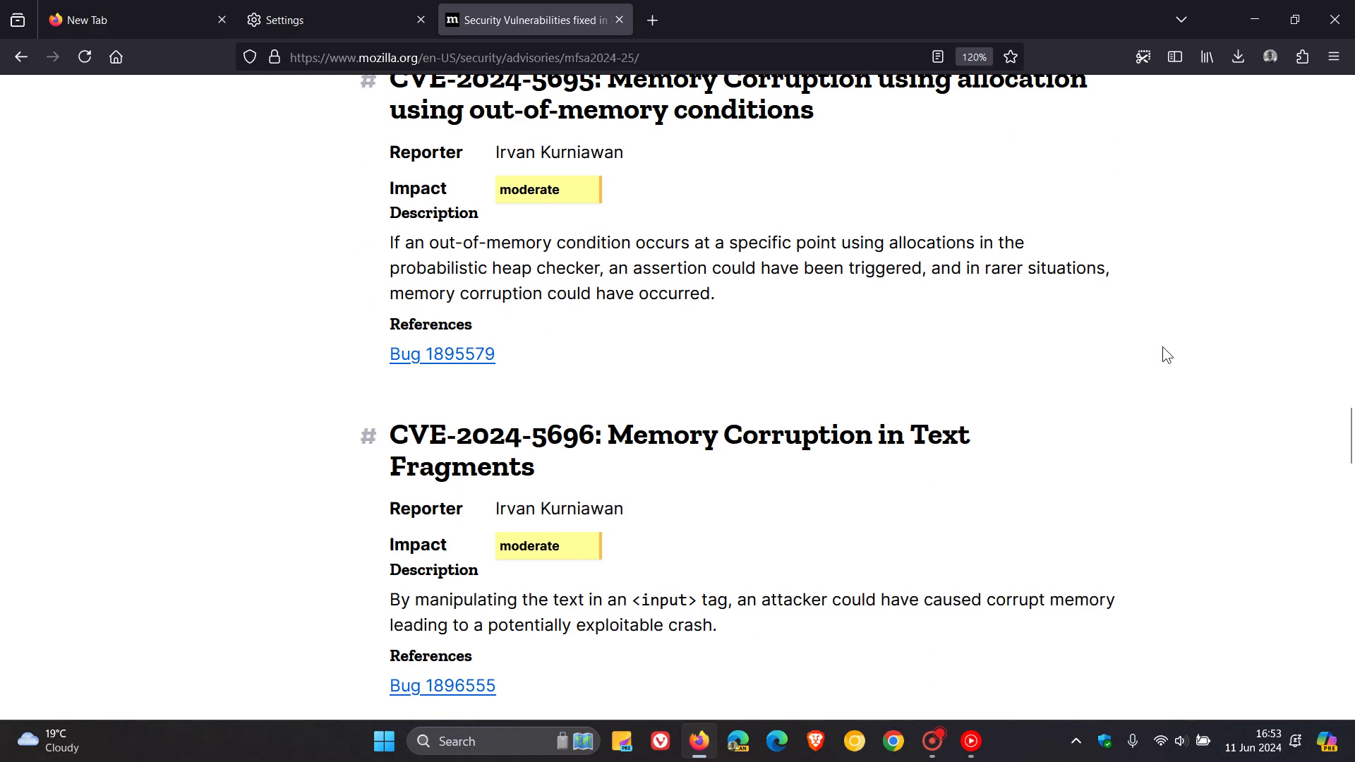
scroll(1166, 354, down, 10)
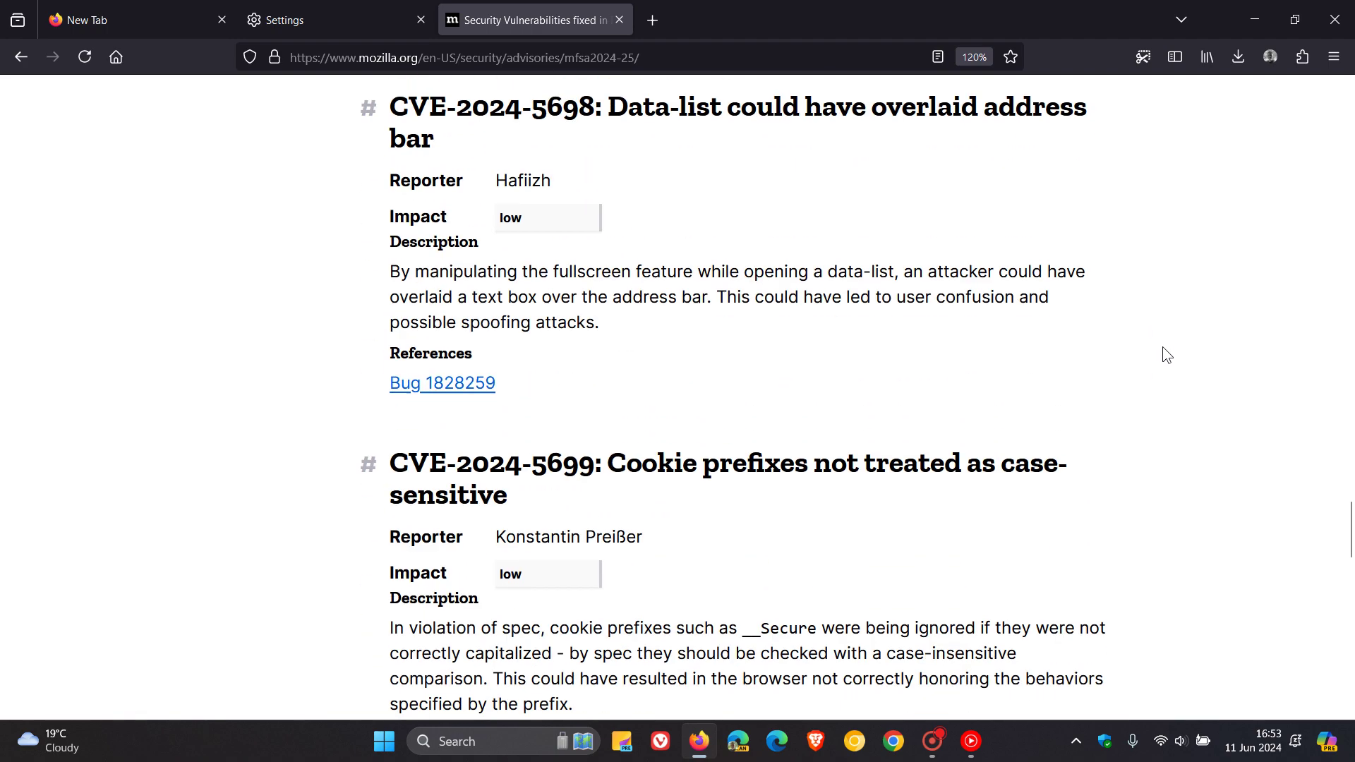
scroll(1164, 348, down, 9)
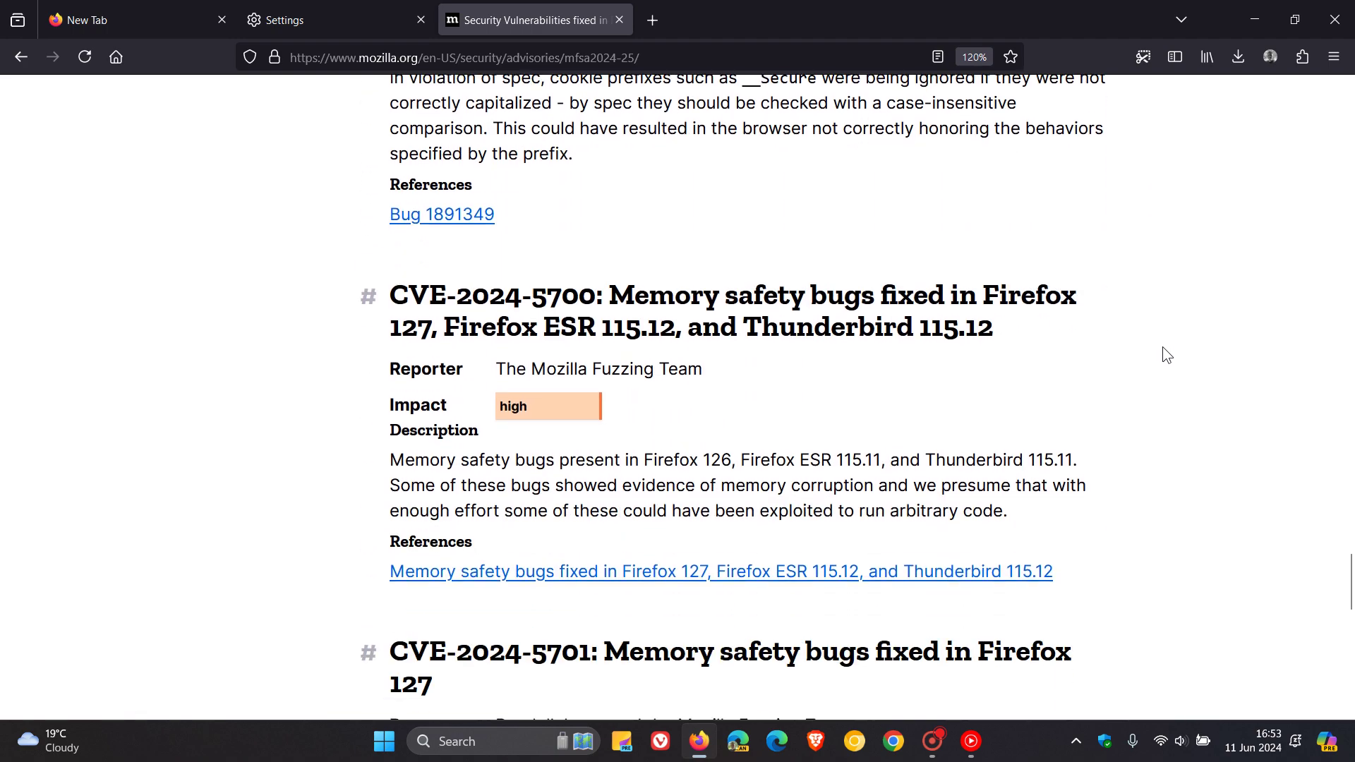
scroll(1164, 348, down, 6)
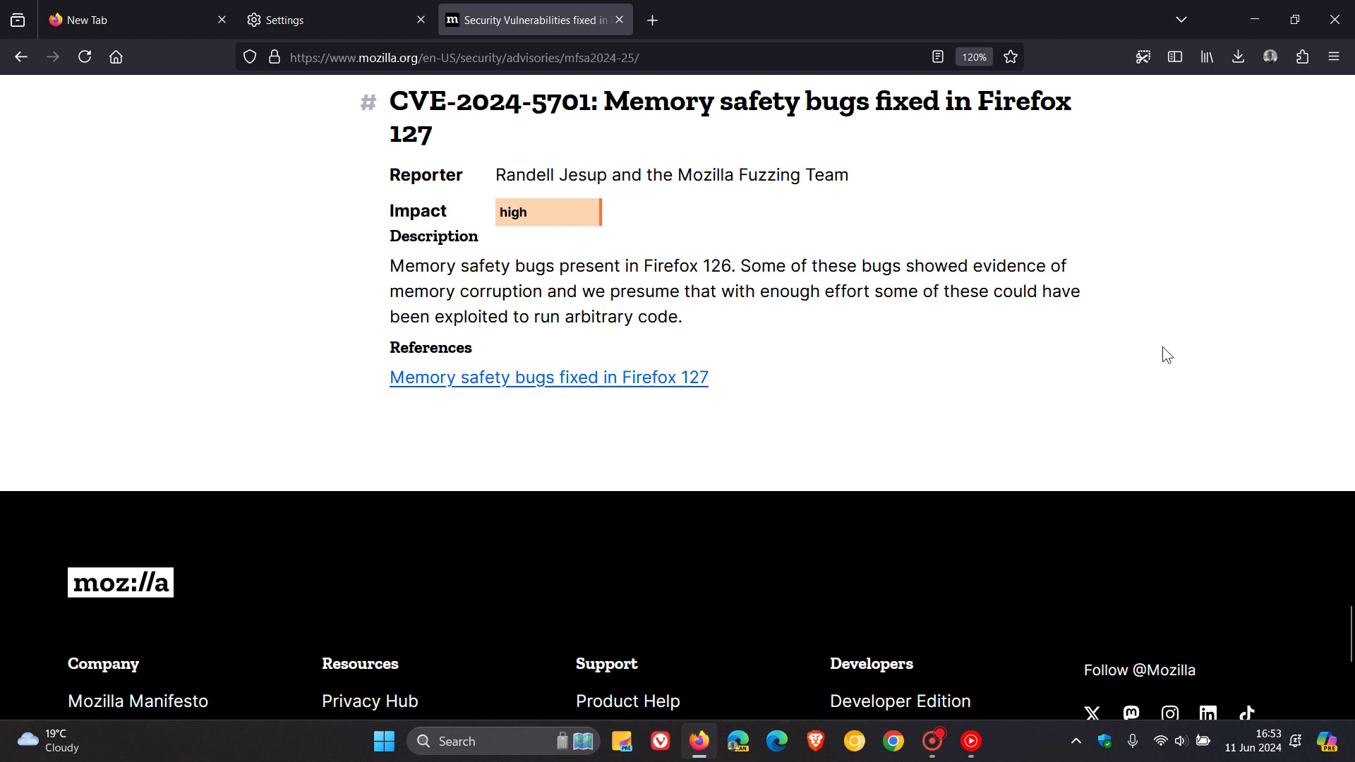
Scroll back up to the top of Security Advisory 2024-25.
scroll(1167, 353, up, 2)
scroll(1164, 348, up, 3)
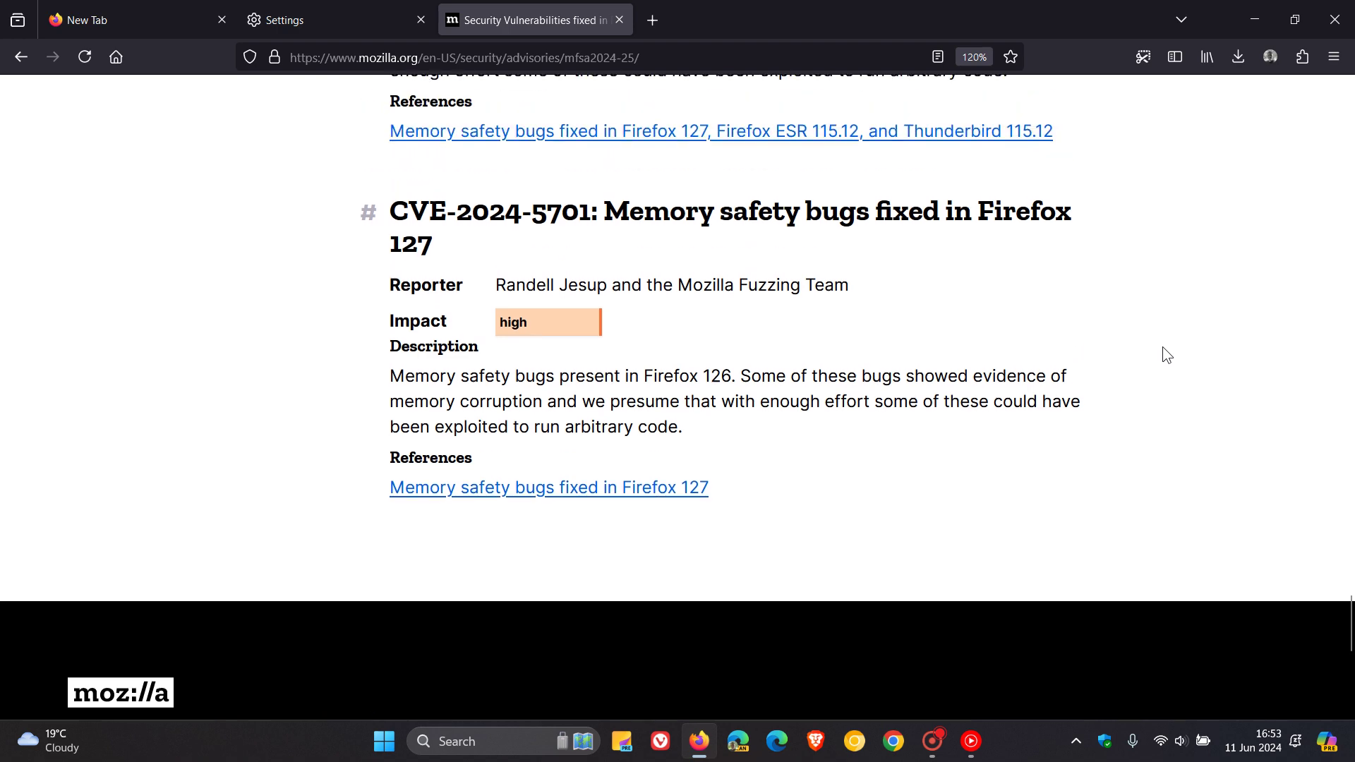
scroll(1164, 348, up, 3)
scroll(1167, 353, up, 3)
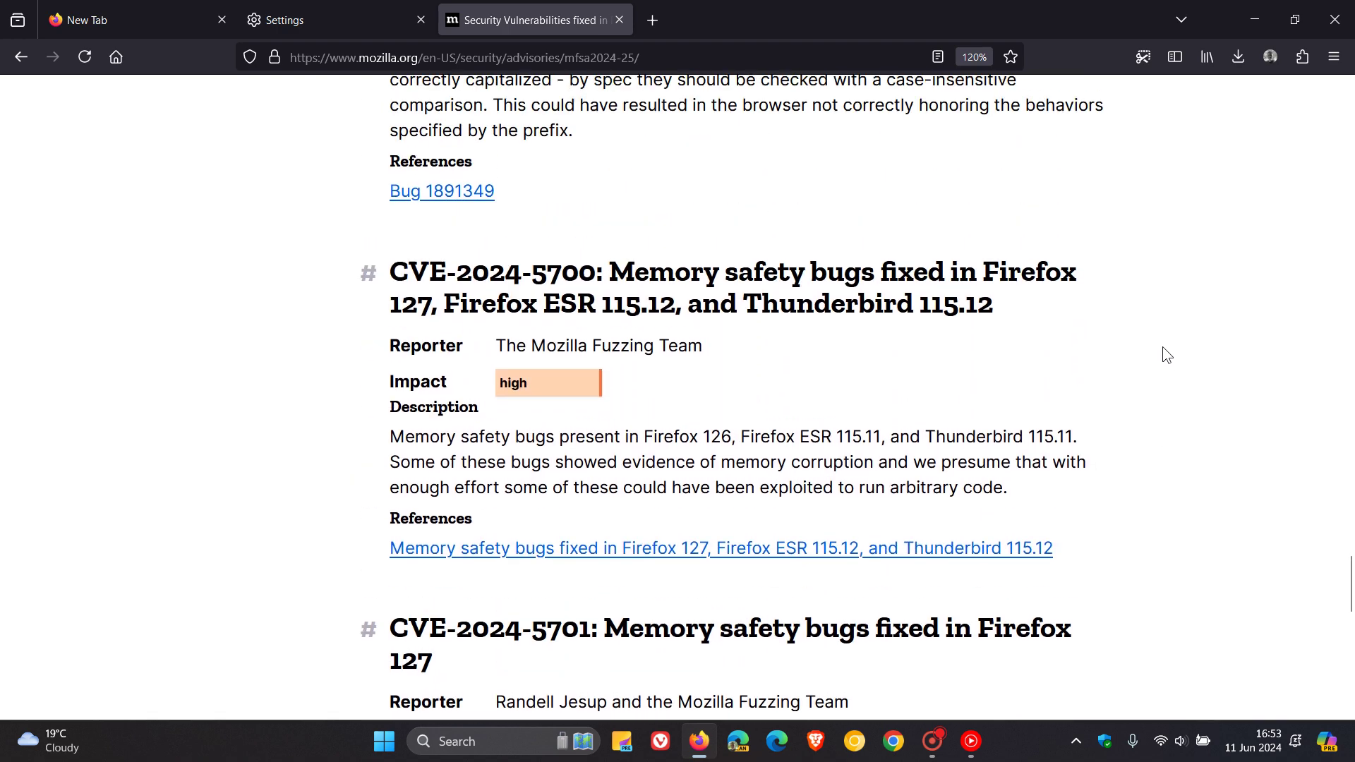
scroll(1167, 354, up, 2)
scroll(1167, 355, up, 5)
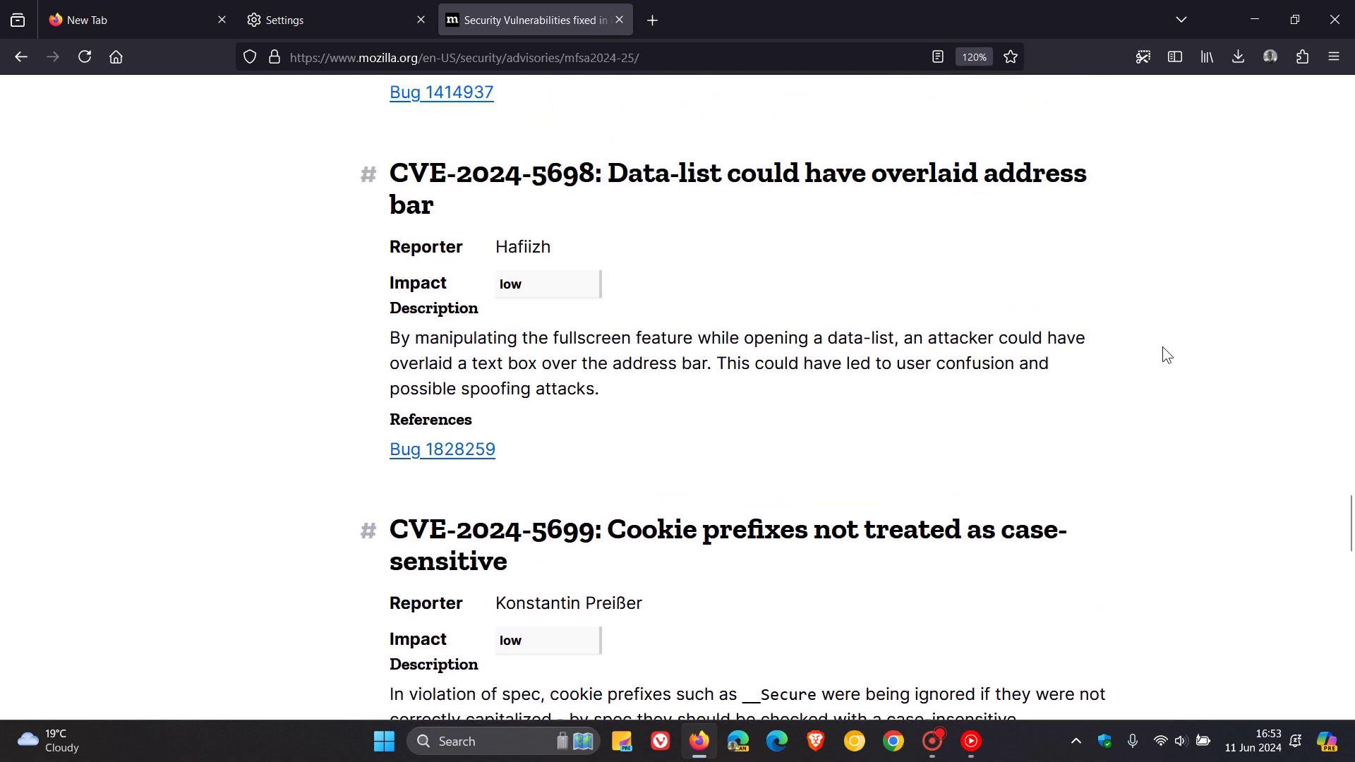
scroll(1165, 348, up, 12)
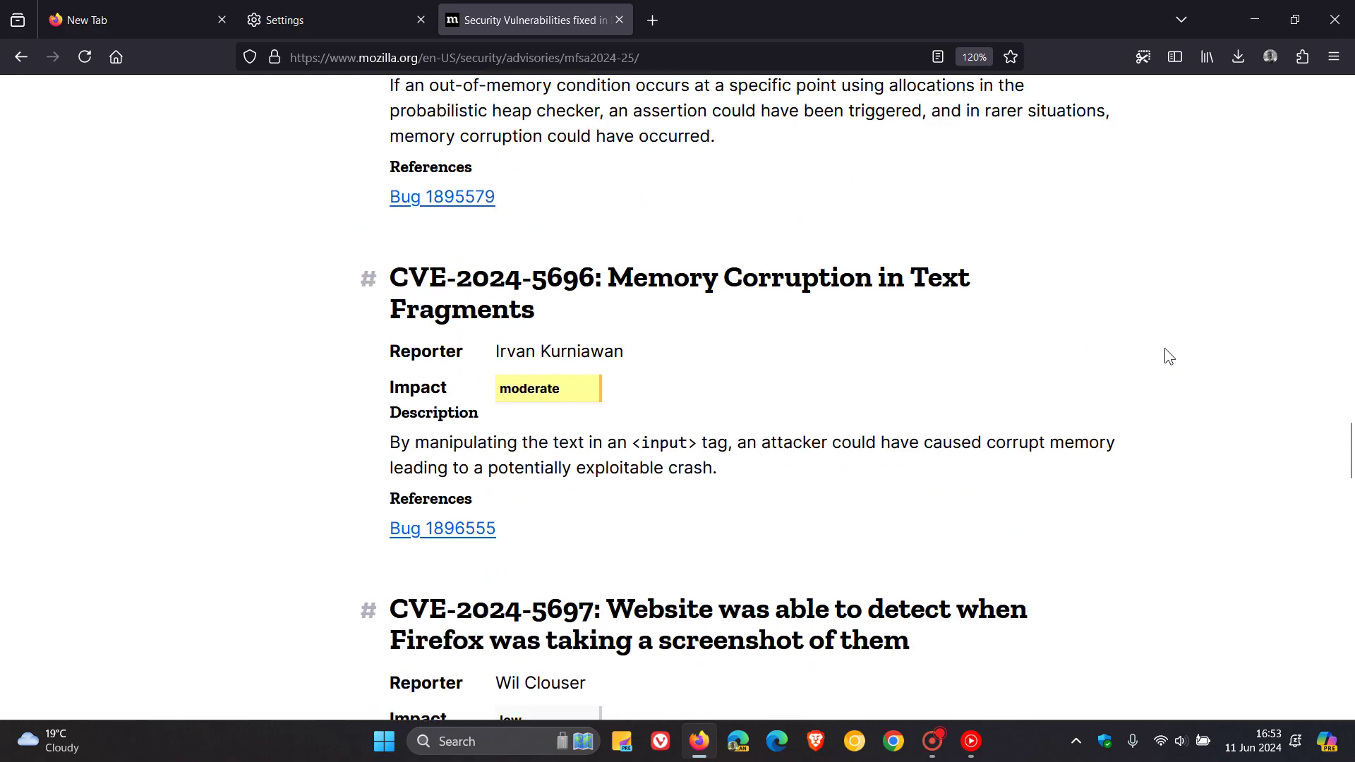
scroll(1170, 350, up, 8)
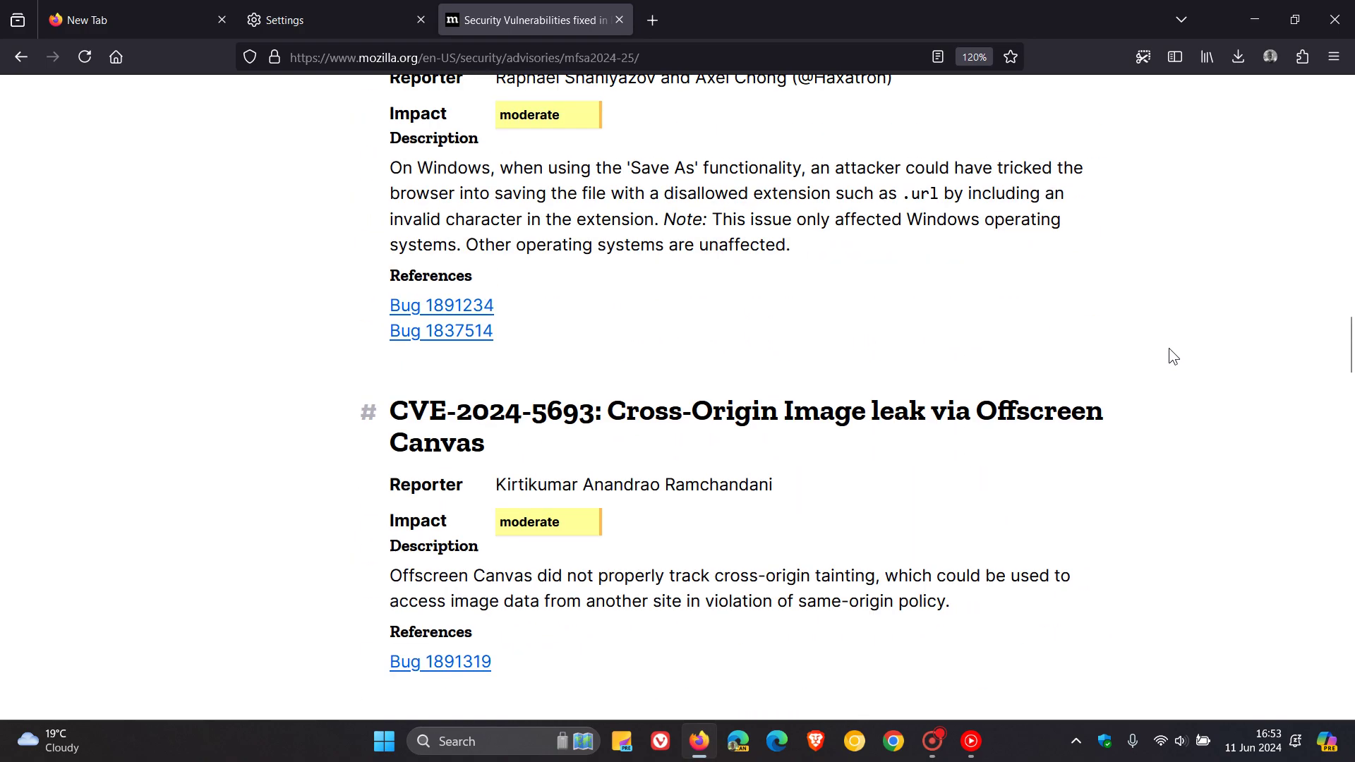
scroll(1169, 349, up, 7)
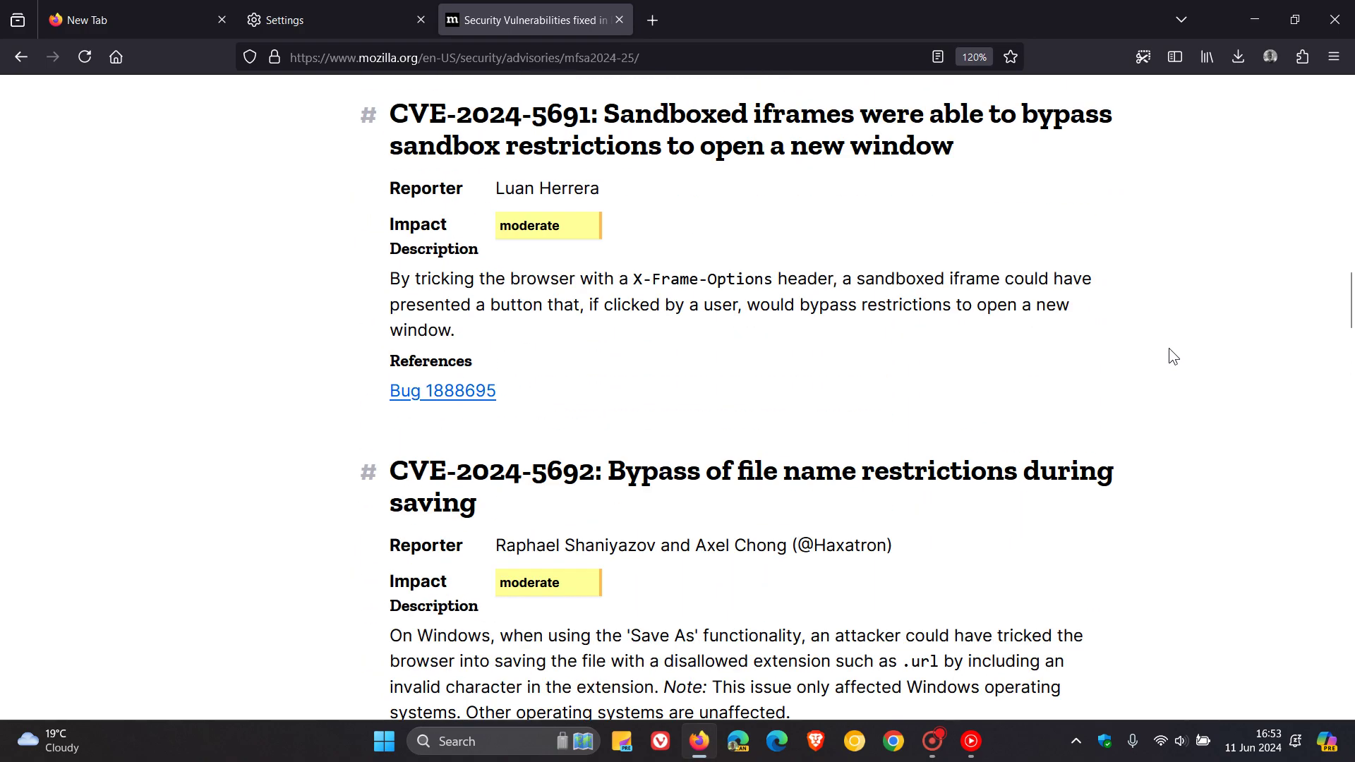
scroll(1169, 349, up, 6)
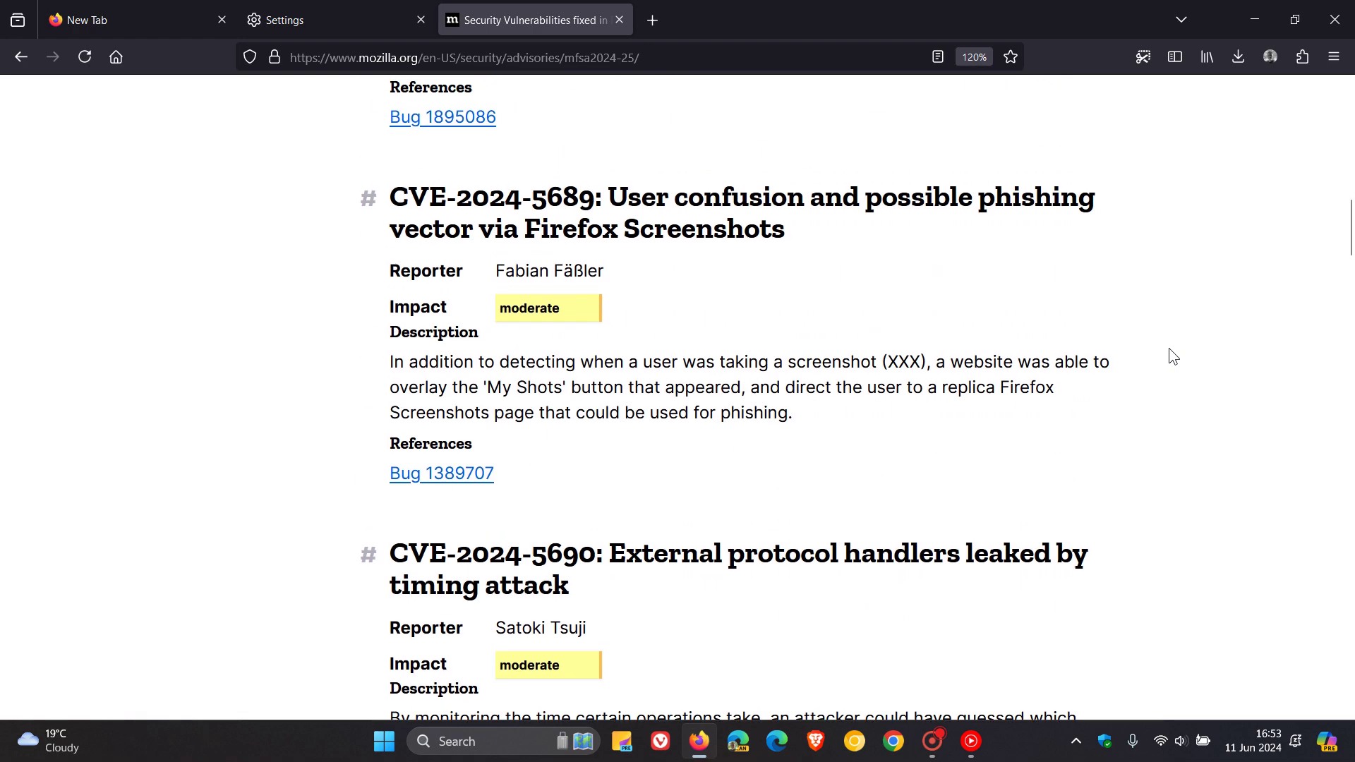
scroll(1169, 348, up, 5)
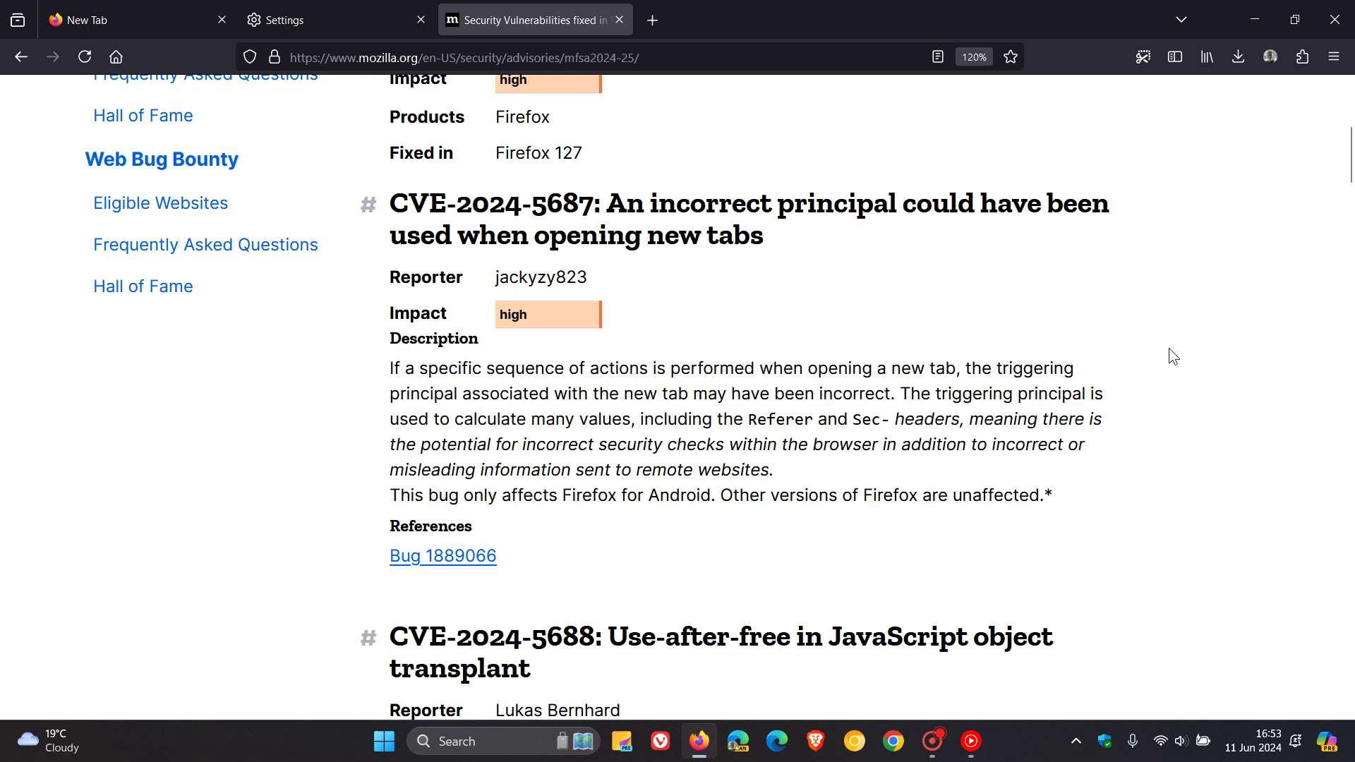
scroll(1169, 349, up, 4)
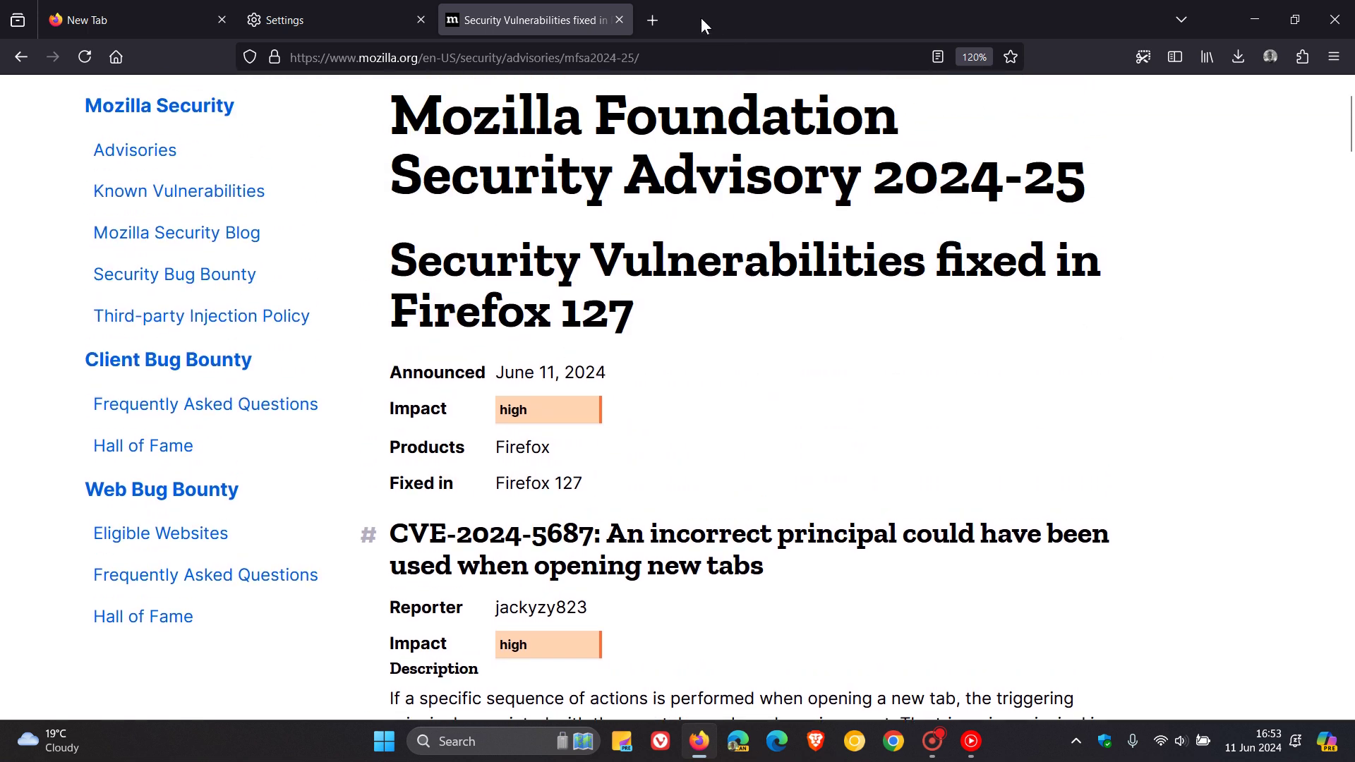
Close the security advisory tab and the Settings tab, leaving only New Tab.
click(619, 20)
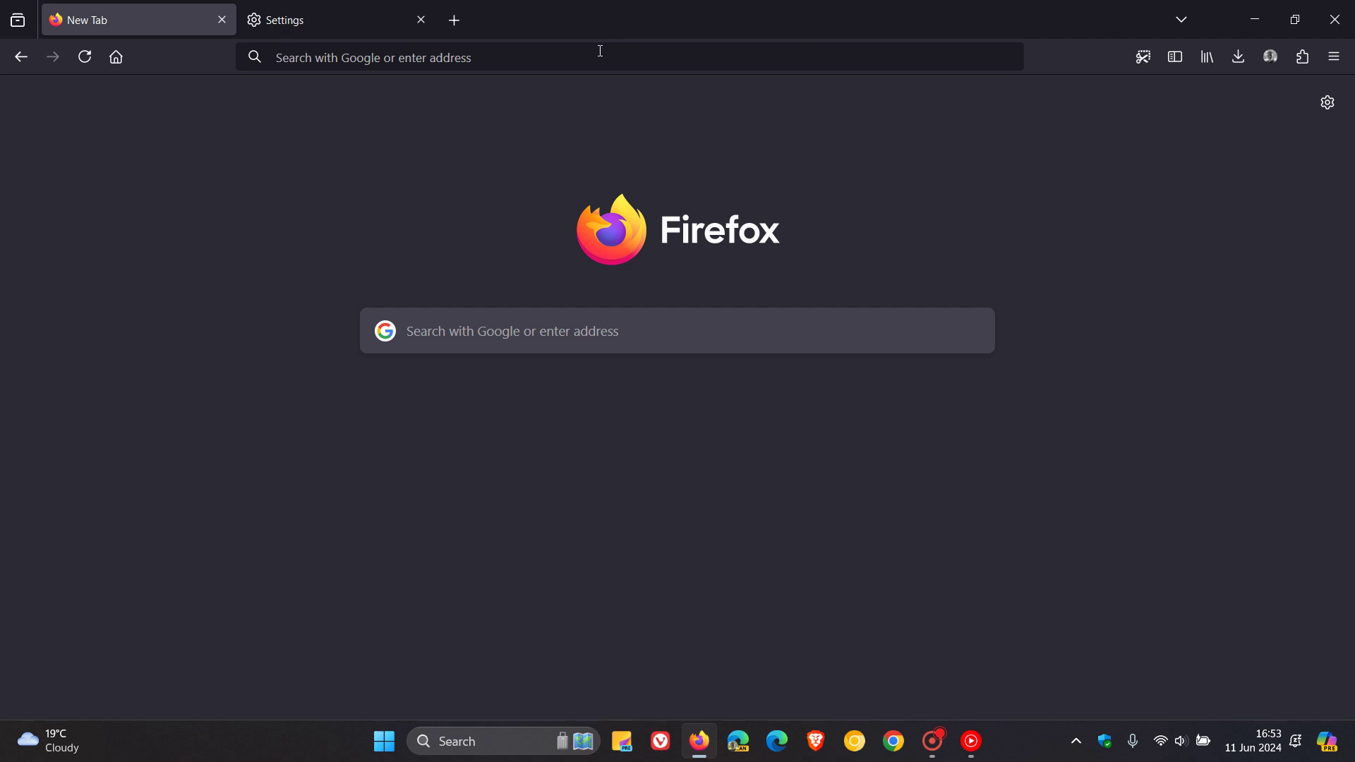
click(422, 20)
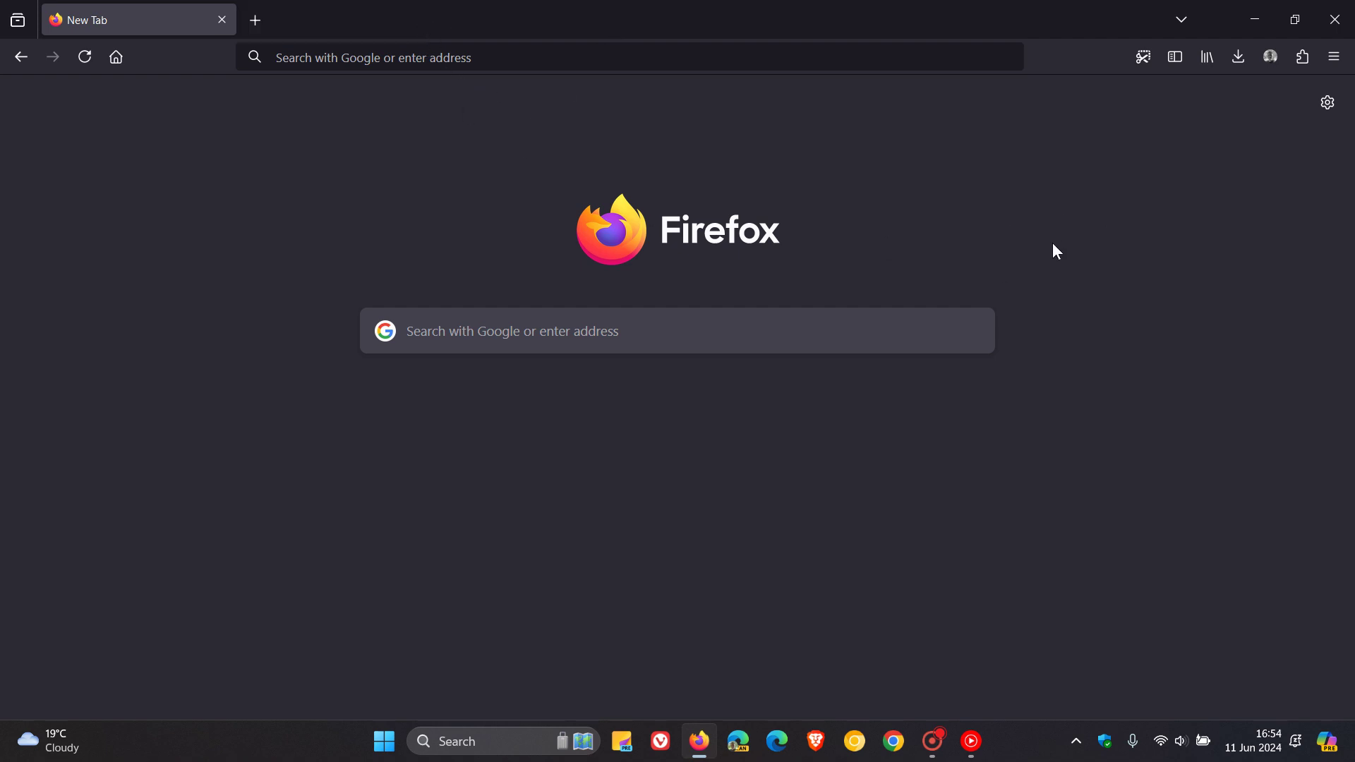